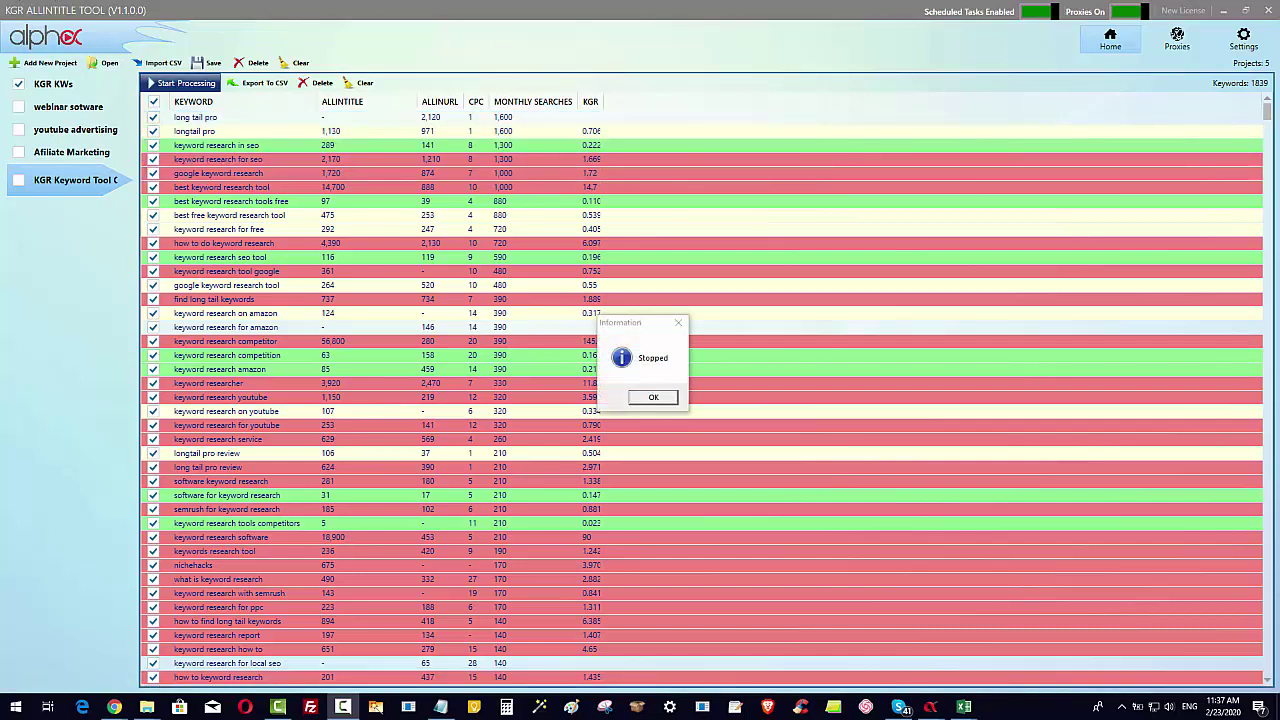
Acknowledge the 'Stopped' notice and bring up the Chrome allintitle: "keyword research in seo" results.
{"action": "left_click", "coordinate": [653, 397]}
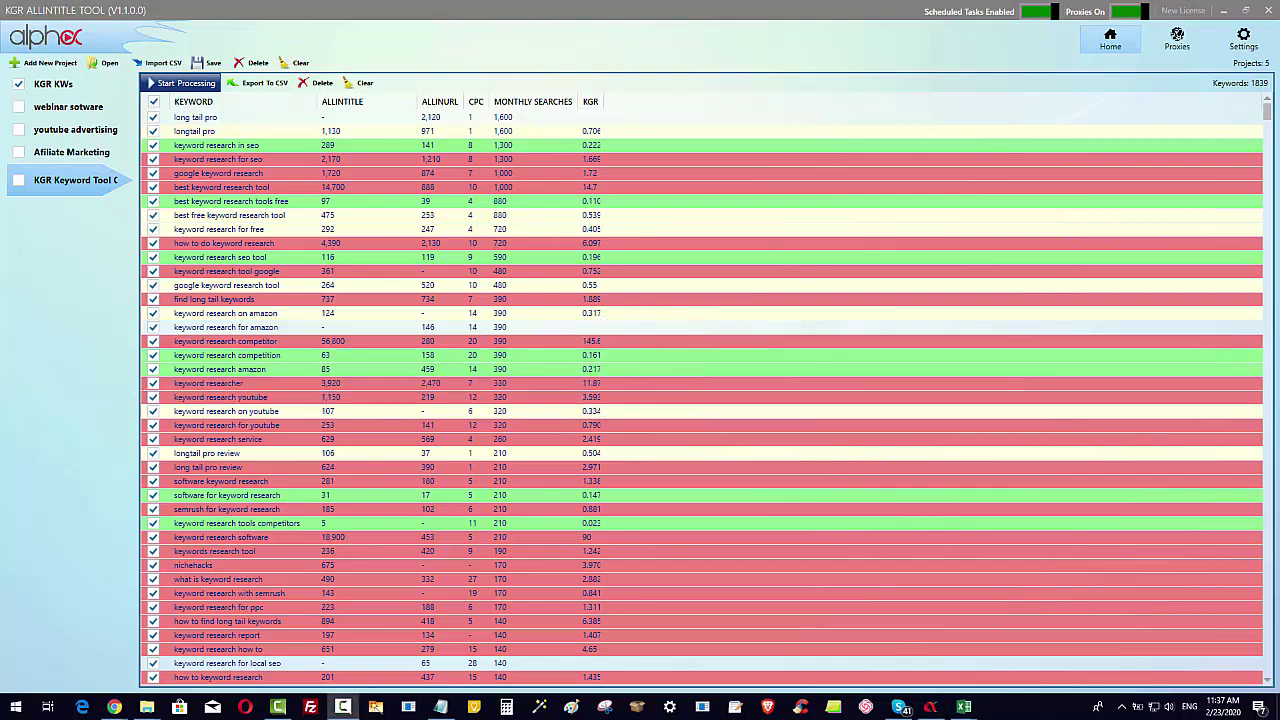
{"action": "key", "text": "alt+Tab"}
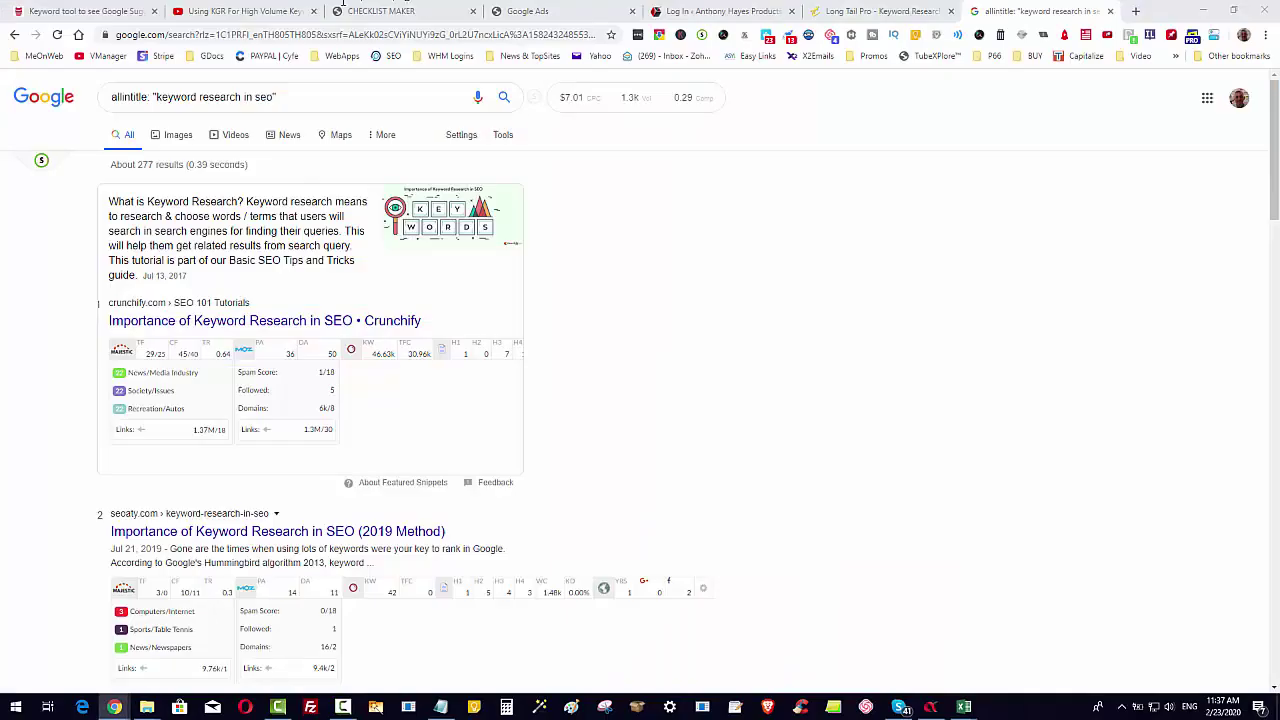
Show the Keyword Golden Ratio article from the top, at its title and KGR formula.
{"action": "left_click", "coordinate": [372, 12]}
{"action": "scroll", "coordinate": [886, 206], "scroll_direction": "up", "scroll_amount": 10}
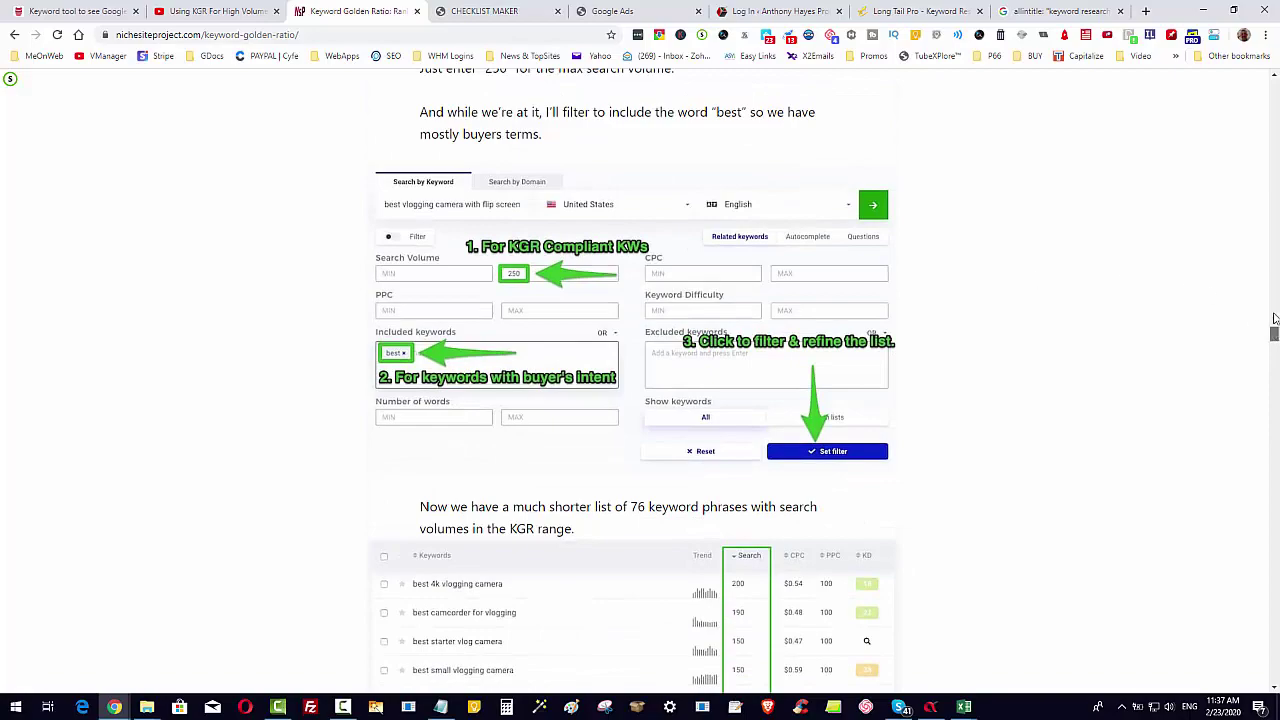
{"action": "left_click_drag", "start_coordinate": [1274, 333], "coordinate": [1250, 80]}
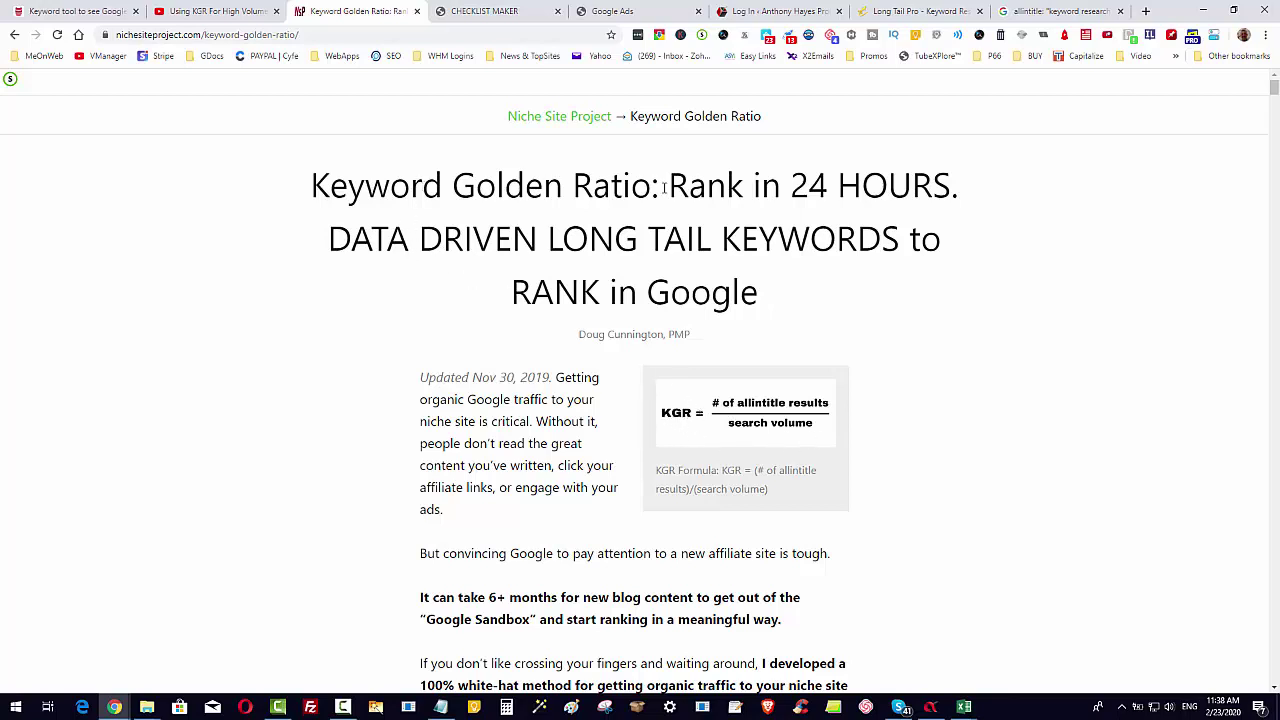
Highlight the Keyword Golden Ratio article title, then clear the selection.
{"action": "left_click_drag", "start_coordinate": [653, 187], "coordinate": [281, 183]}
{"action": "left_click", "coordinate": [1009, 243]}
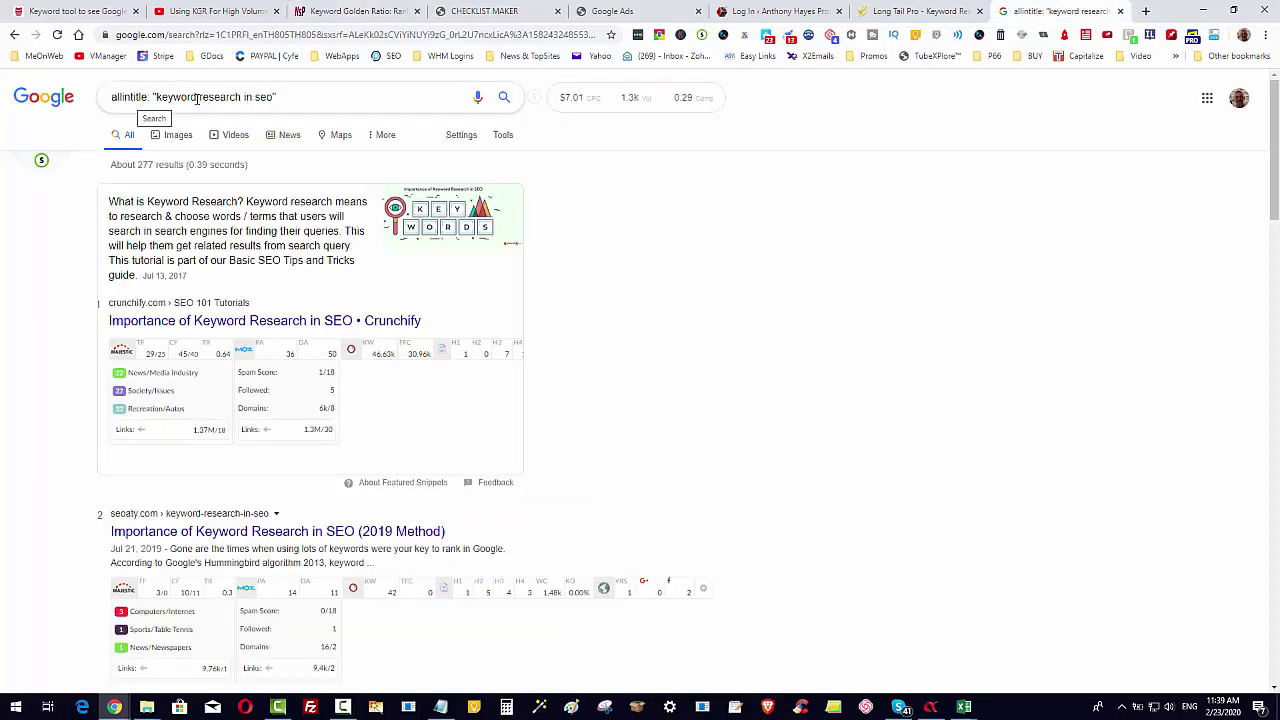
Rerun the search as allintitle: keyword research in seo without quotes, about 6,180 results.
{"action": "left_click", "coordinate": [284, 97]}
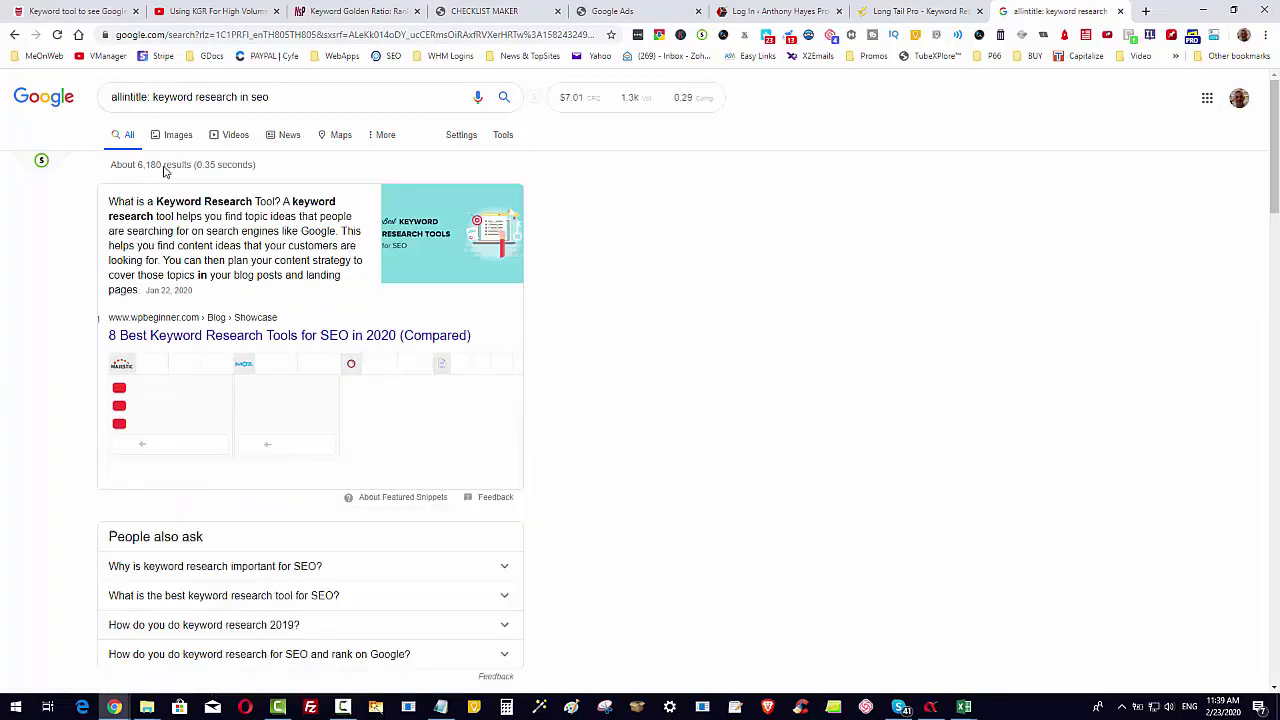
{"action": "left_click", "coordinate": [291, 96]}
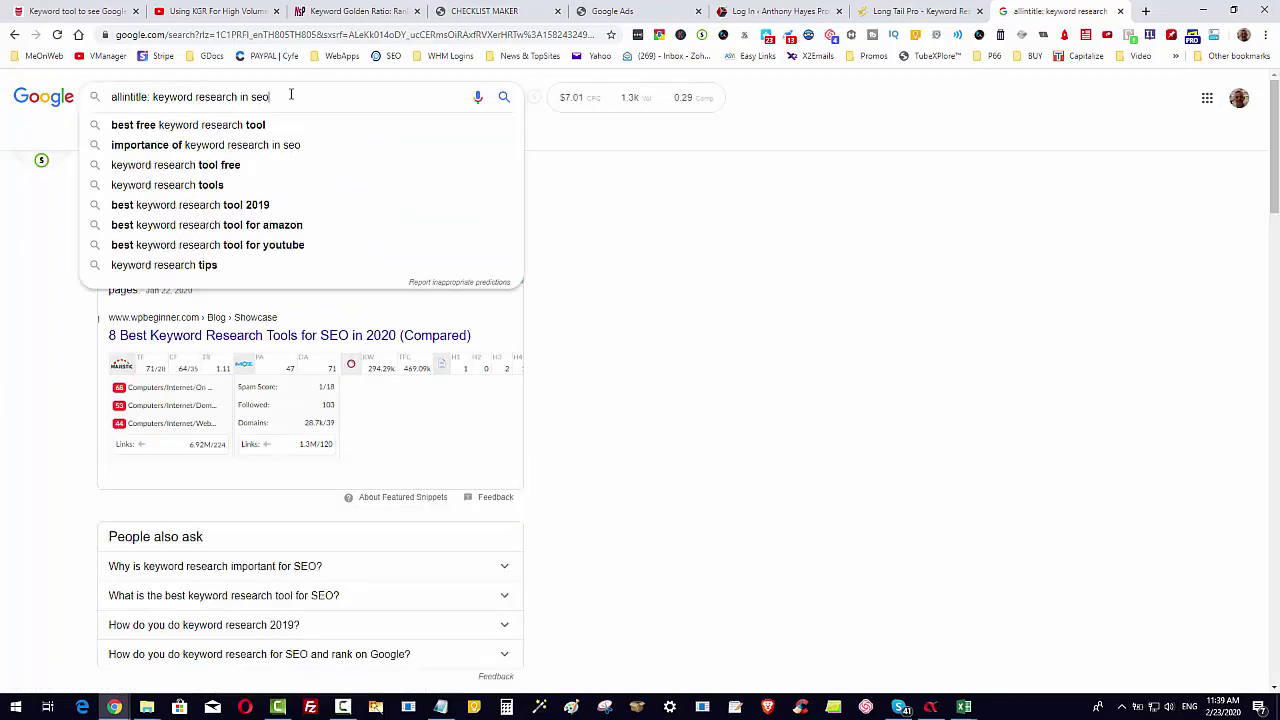
{"action": "left_click", "coordinate": [716, 214]}
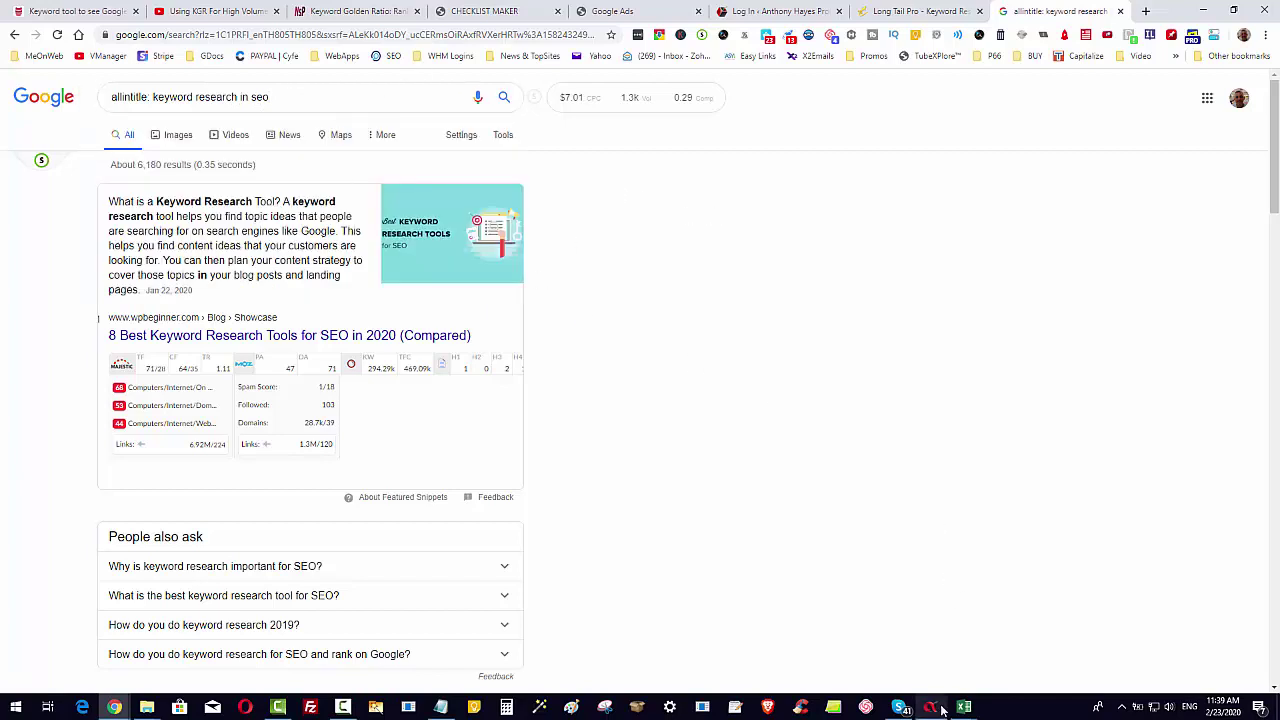
{"action": "mouse_move", "coordinate": [964, 707]}
Back in KGR Allintitle Tool, scroll the 1,839-keyword grid's green and red rows.
{"action": "left_click", "coordinate": [930, 707]}
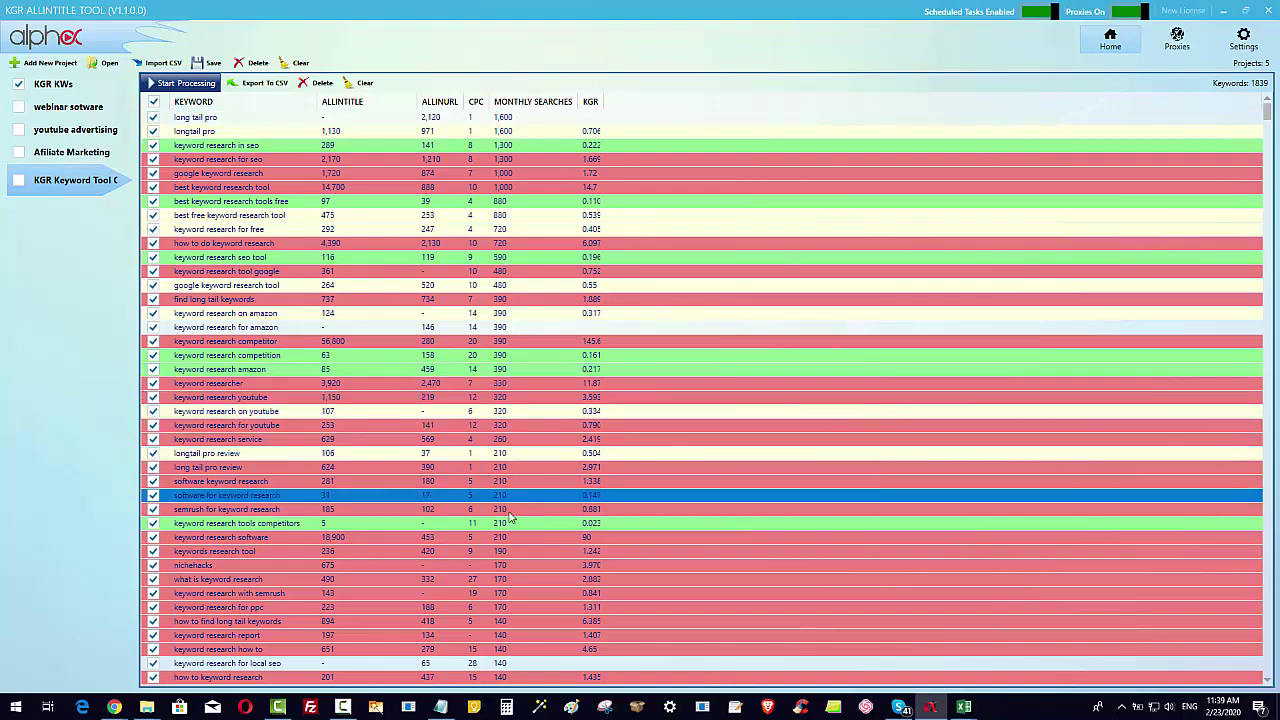
{"action": "scroll", "coordinate": [731, 449], "scroll_direction": "down", "scroll_amount": 5}
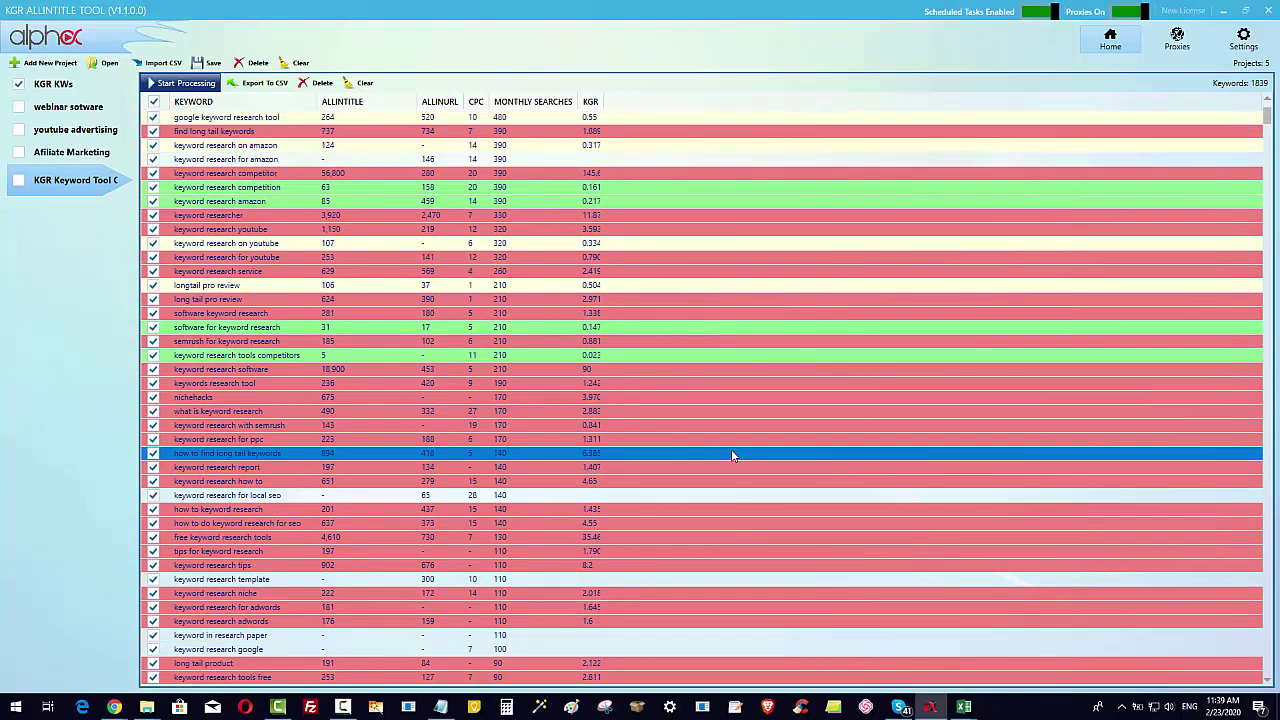
{"action": "scroll", "coordinate": [742, 456], "scroll_direction": "down", "scroll_amount": 18}
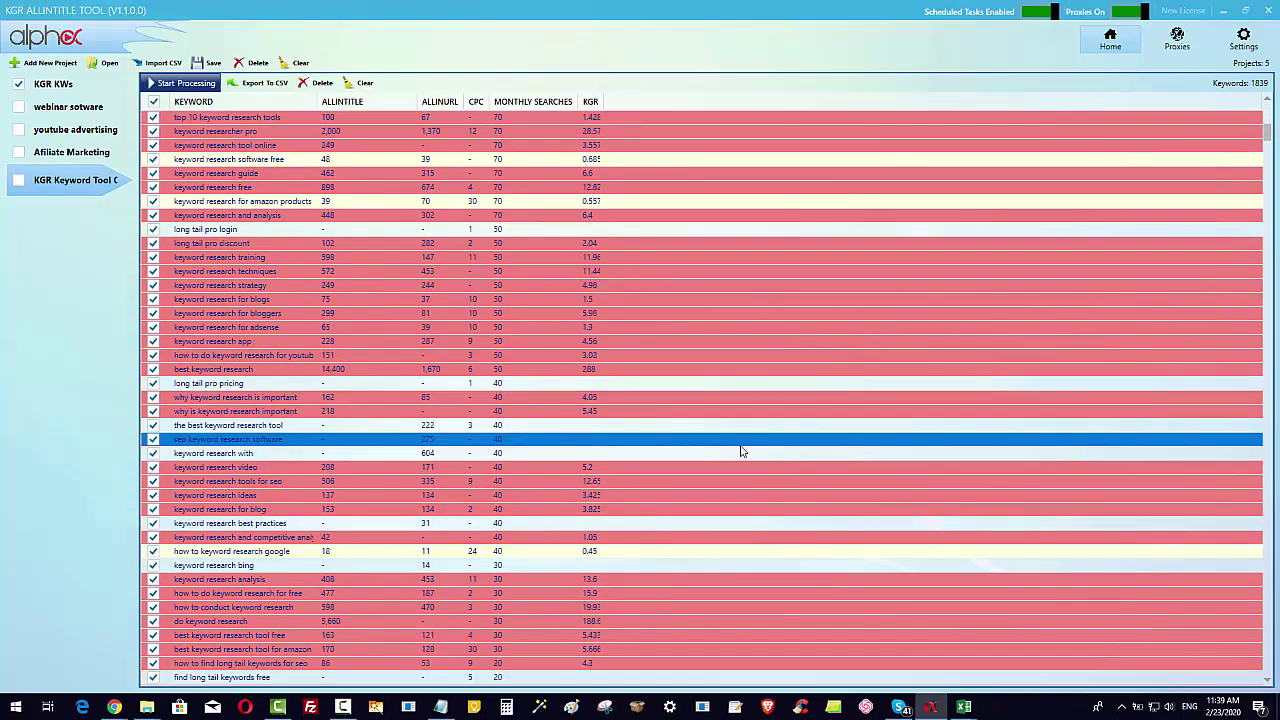
{"action": "scroll", "coordinate": [734, 449], "scroll_direction": "up", "scroll_amount": 2}
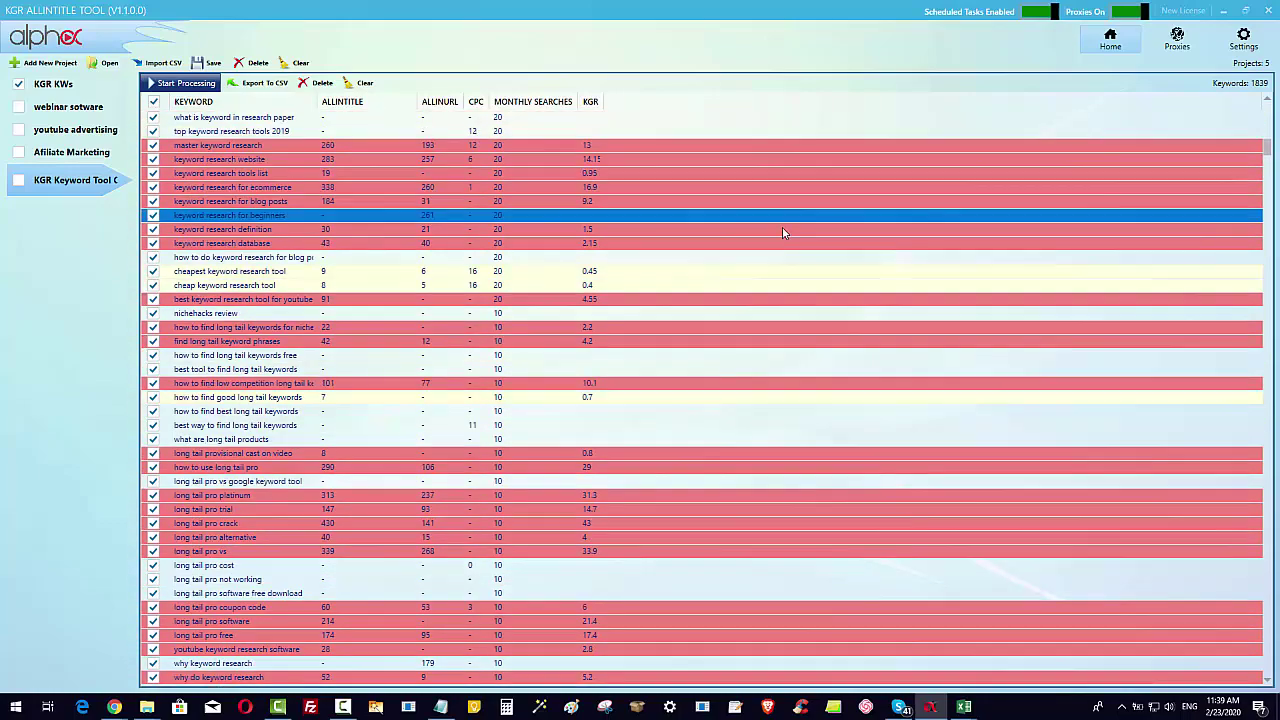
{"action": "scroll", "coordinate": [905, 200], "scroll_direction": "up", "scroll_amount": 15}
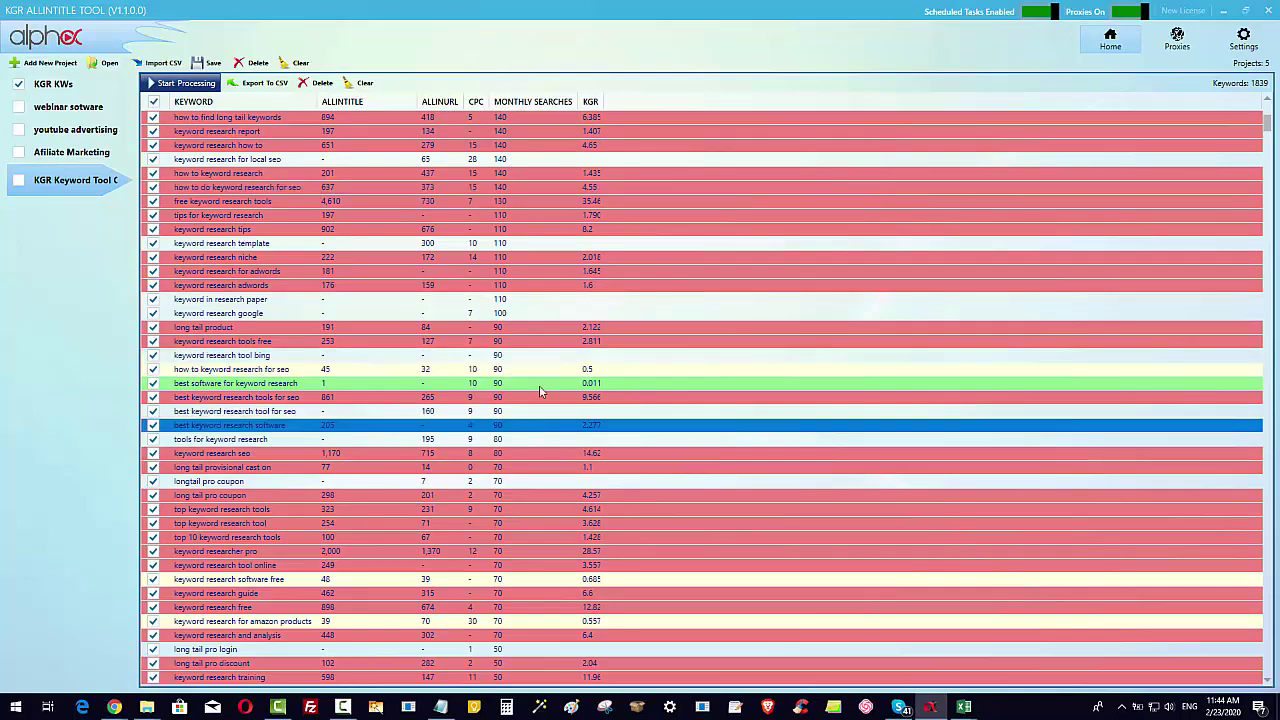
{"action": "left_click", "coordinate": [50, 63]}
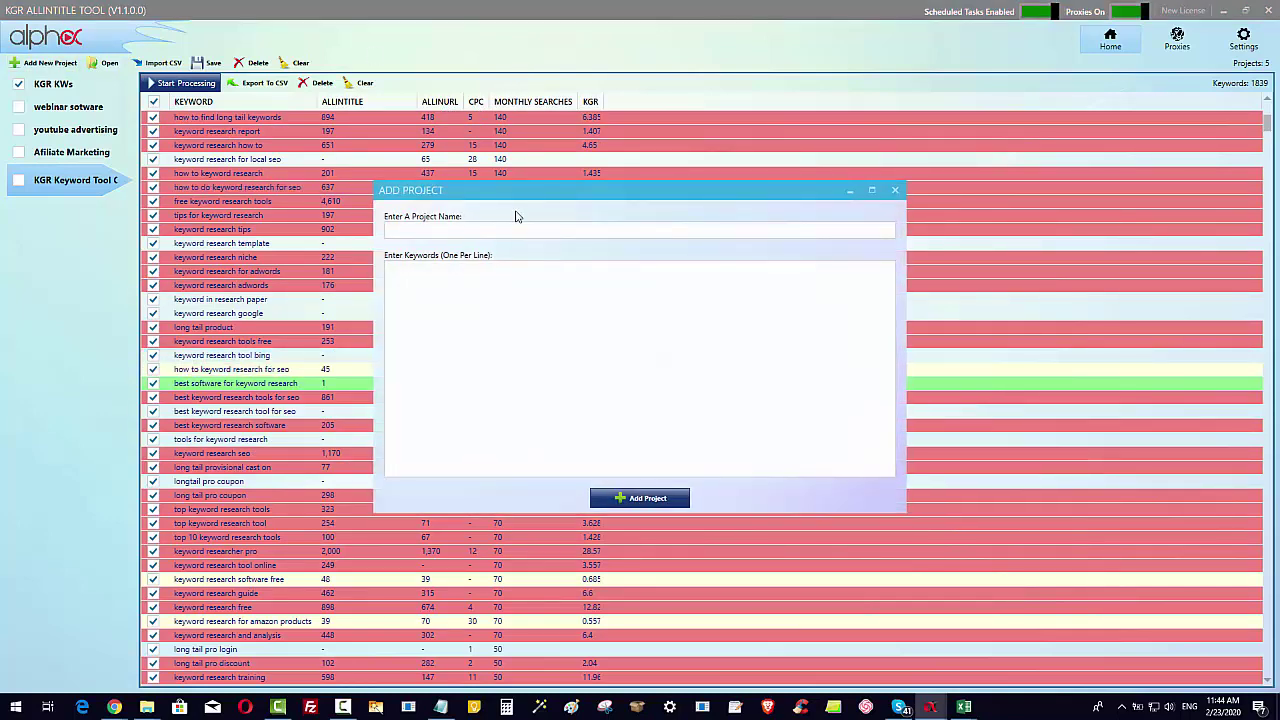
{"action": "left_click", "coordinate": [896, 192]}
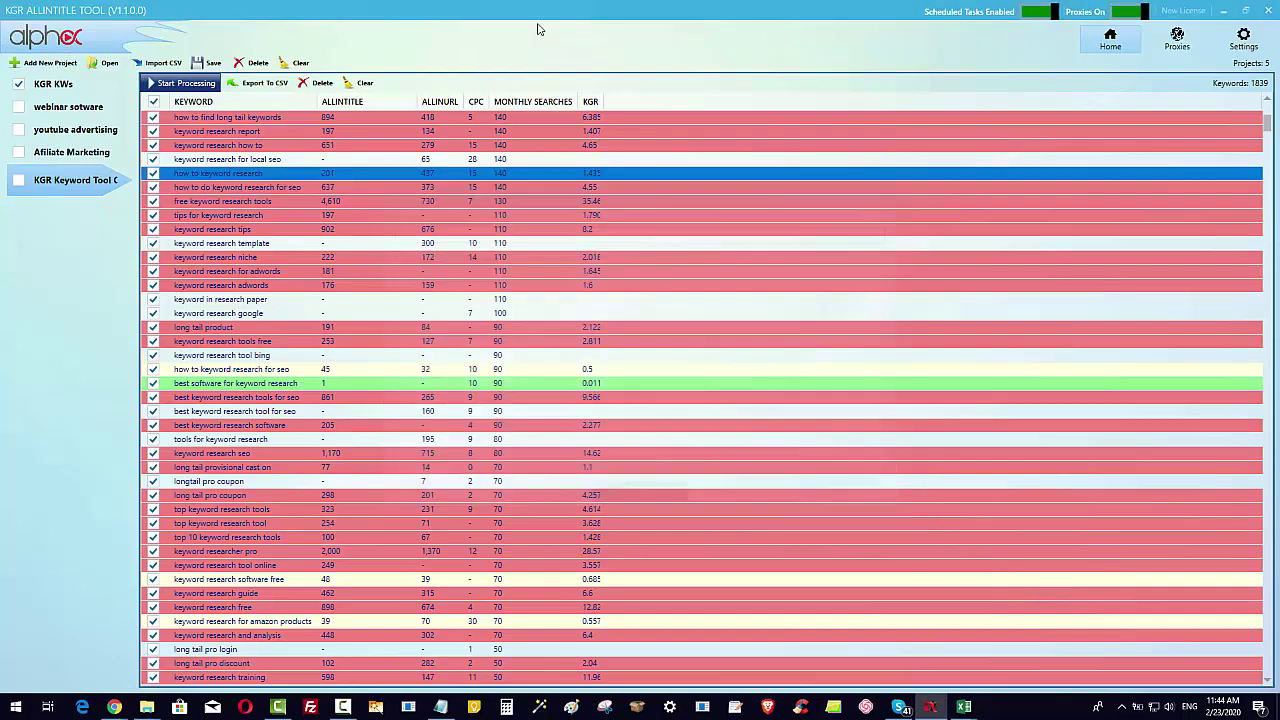
{"action": "left_click", "coordinate": [167, 64]}
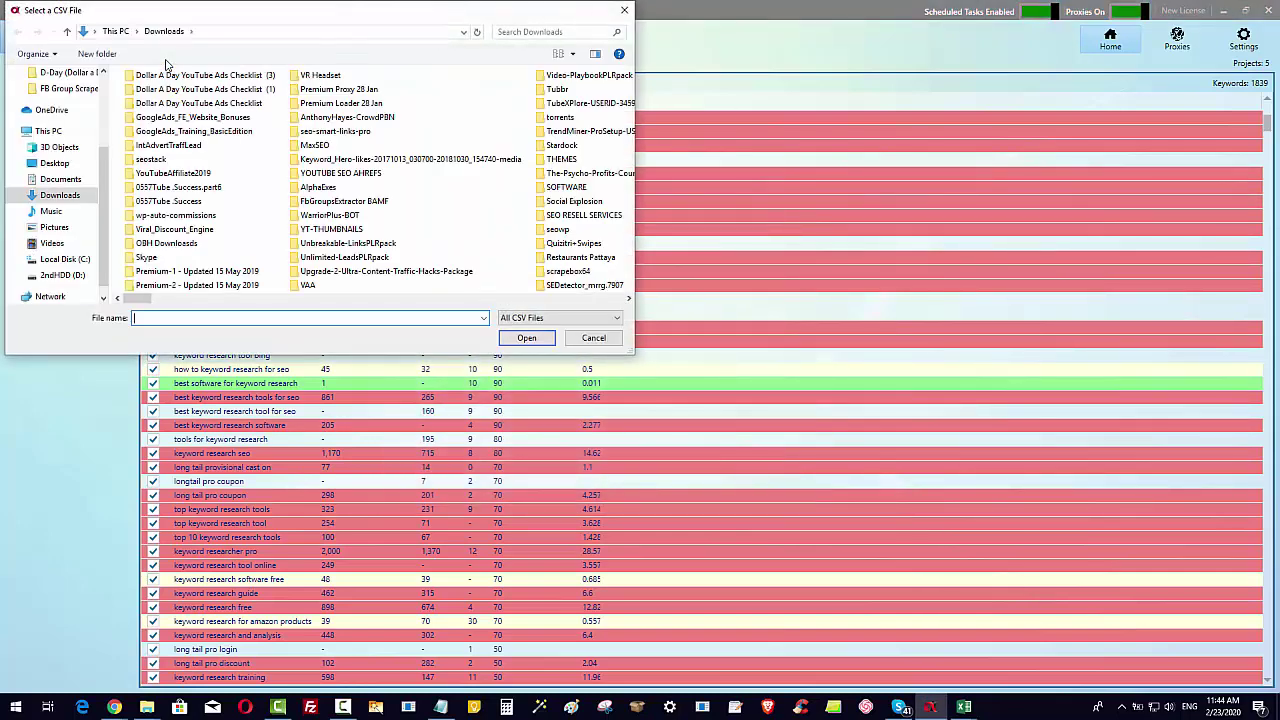
{"action": "left_click", "coordinate": [629, 298]}
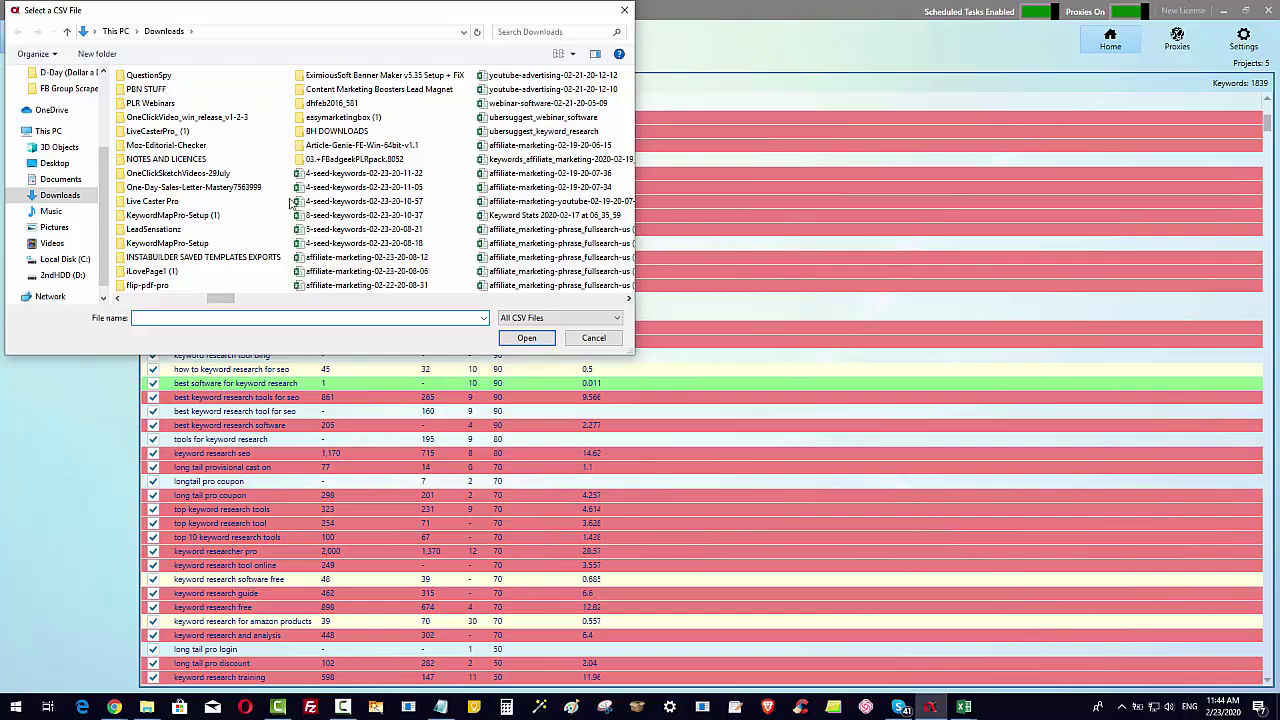
{"action": "left_click", "coordinate": [337, 216]}
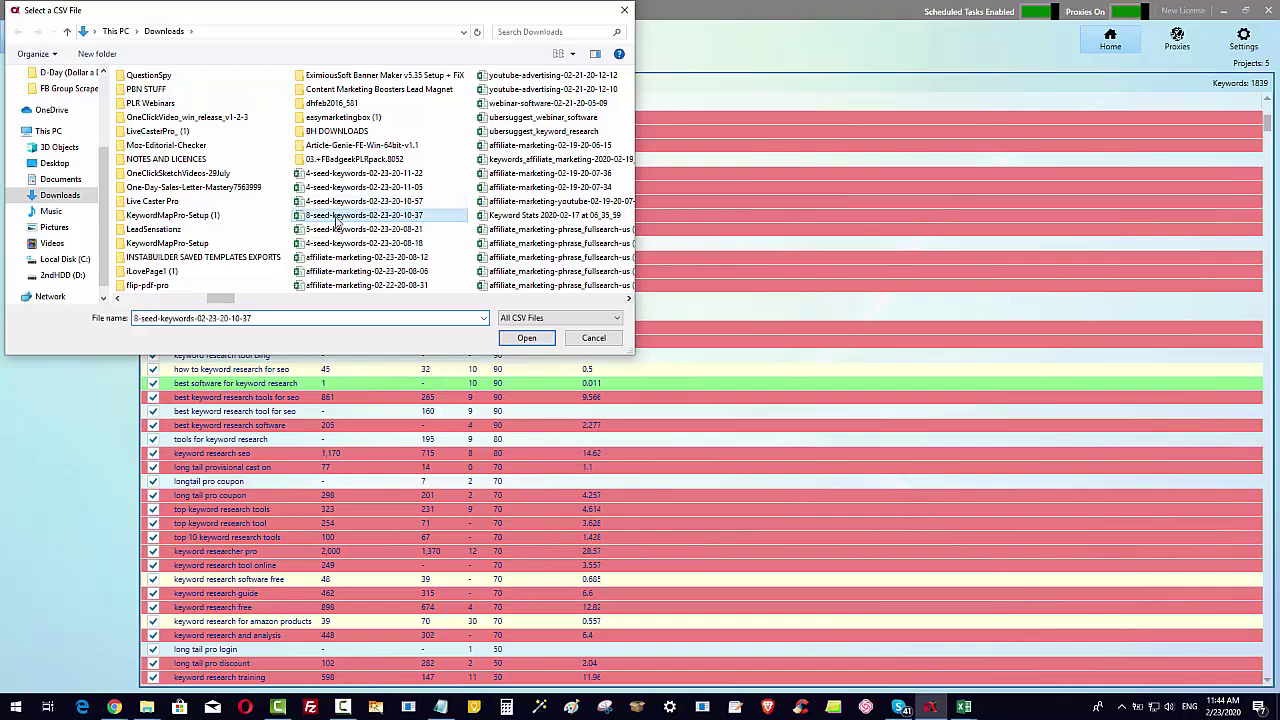
{"action": "left_click", "coordinate": [527, 340]}
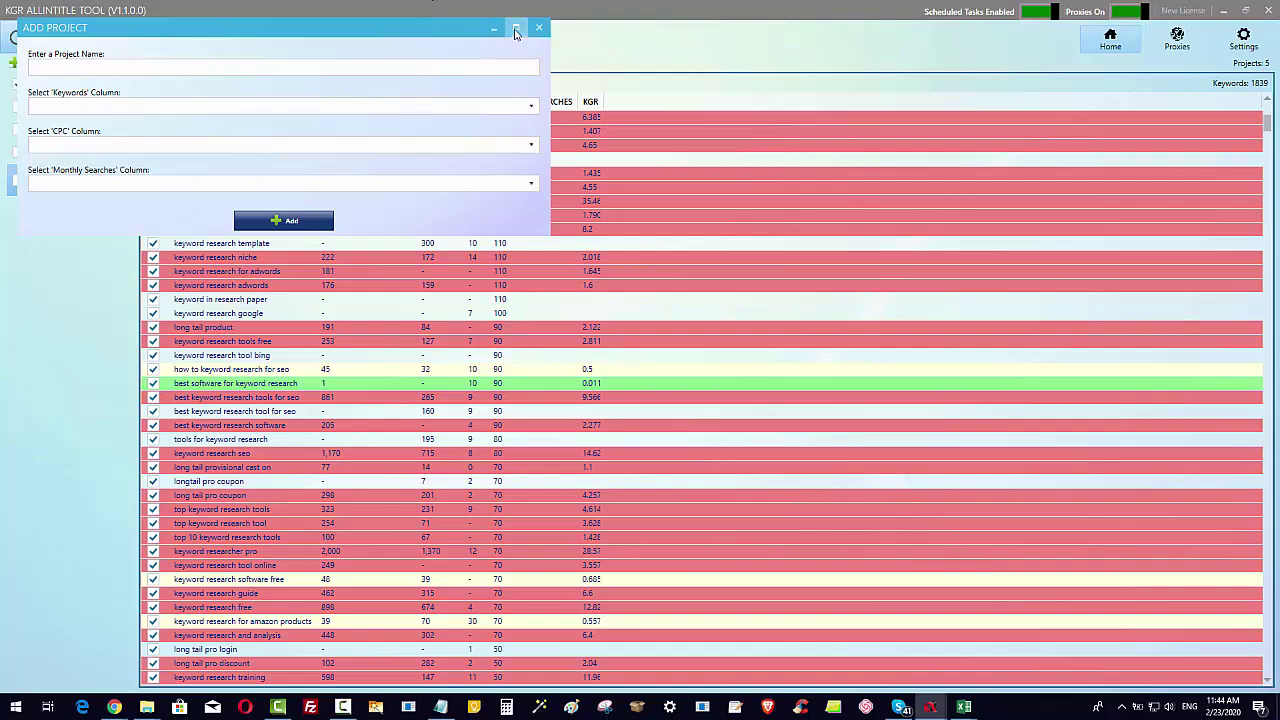
Name the project '8 seed keywords' and map Search Result, CPC ($) (US) and Volume (US).
{"action": "left_click", "coordinate": [516, 33]}
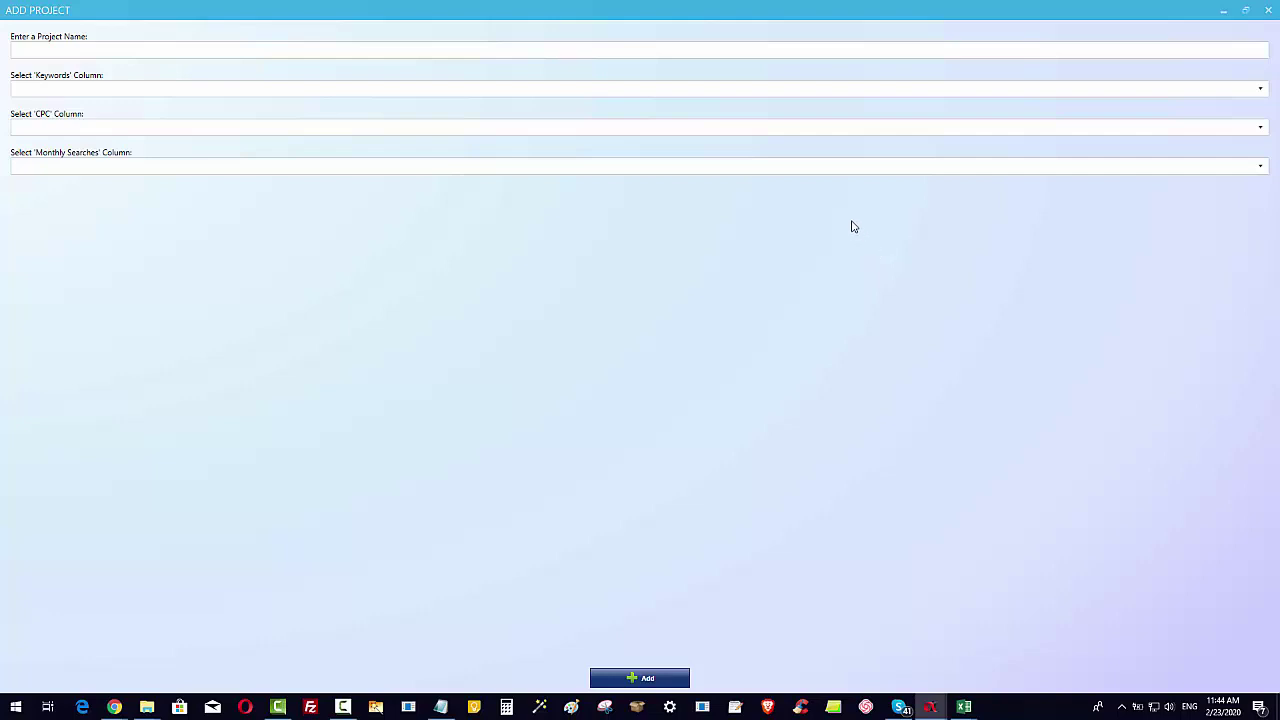
{"action": "left_click", "coordinate": [100, 51]}
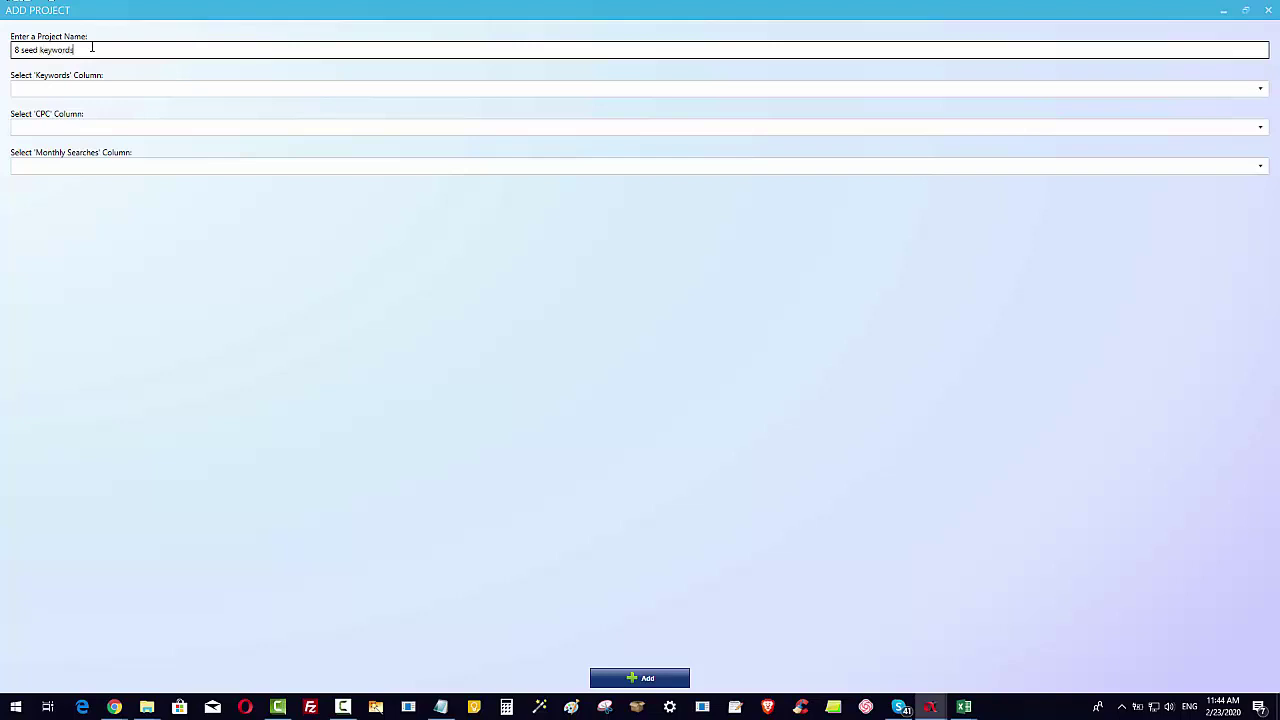
{"action": "left_click", "coordinate": [37, 88]}
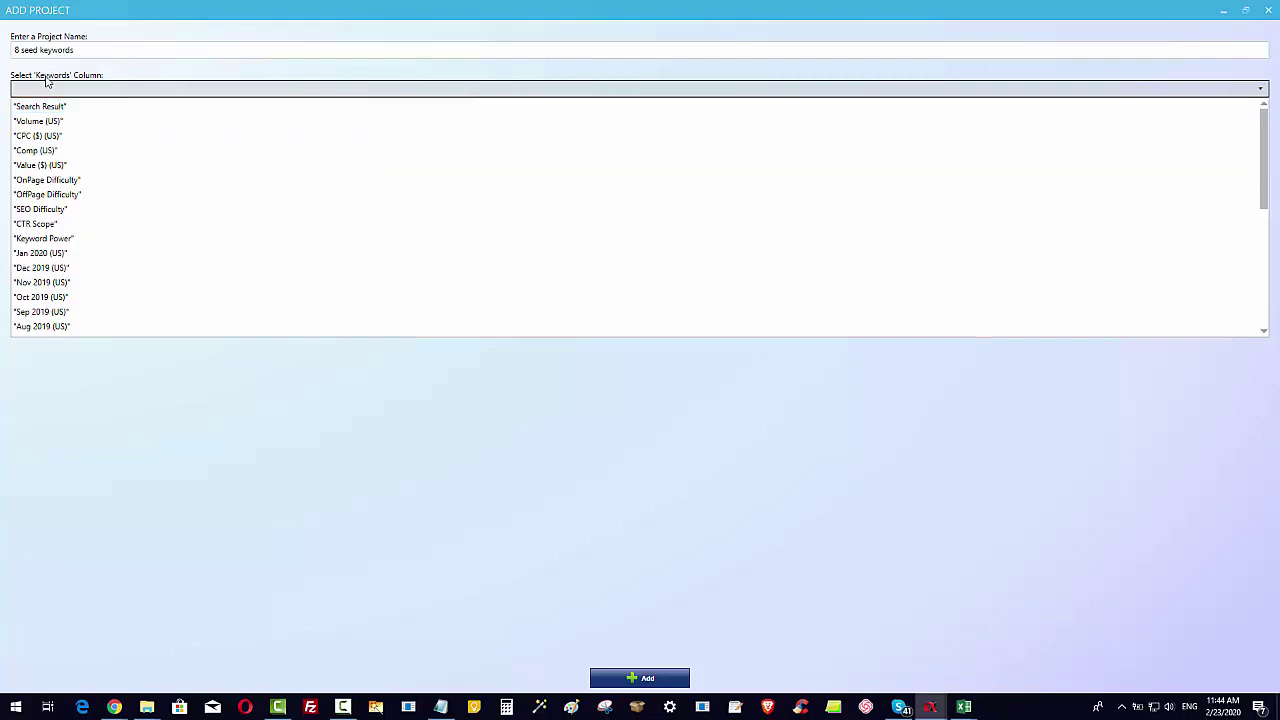
{"action": "left_click", "coordinate": [50, 107]}
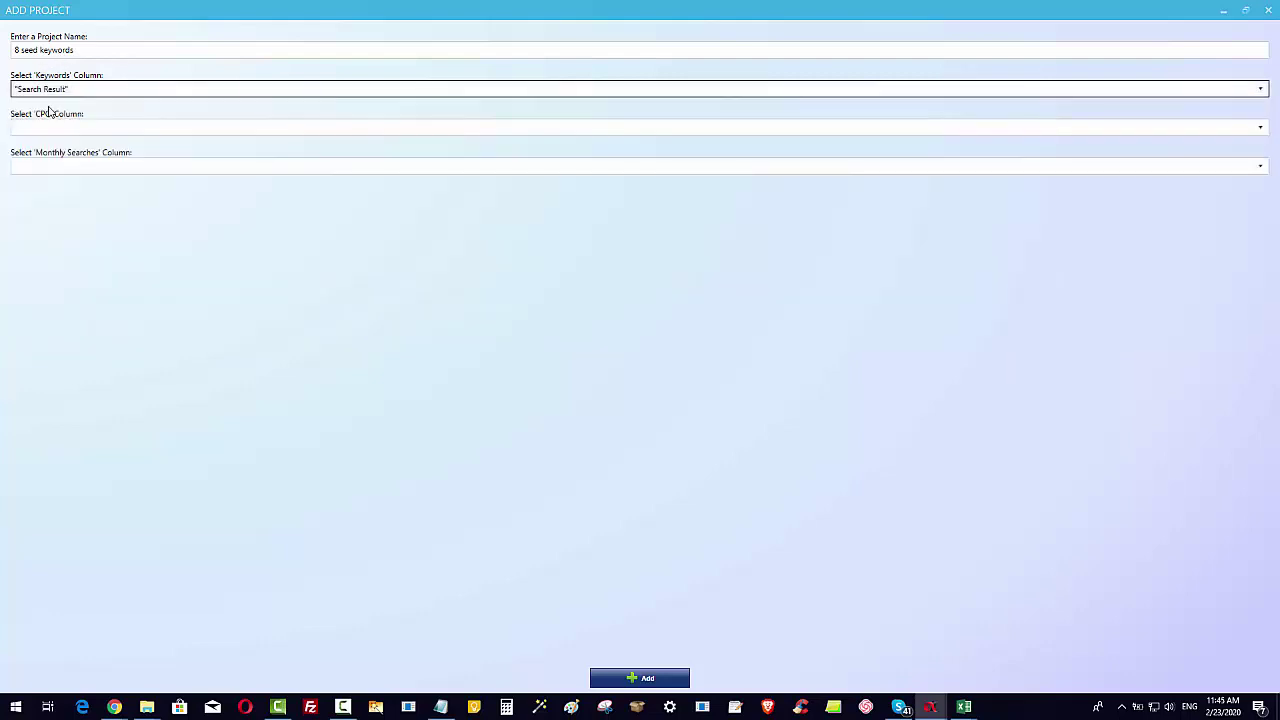
{"action": "left_click", "coordinate": [97, 128]}
{"action": "left_click", "coordinate": [66, 175]}
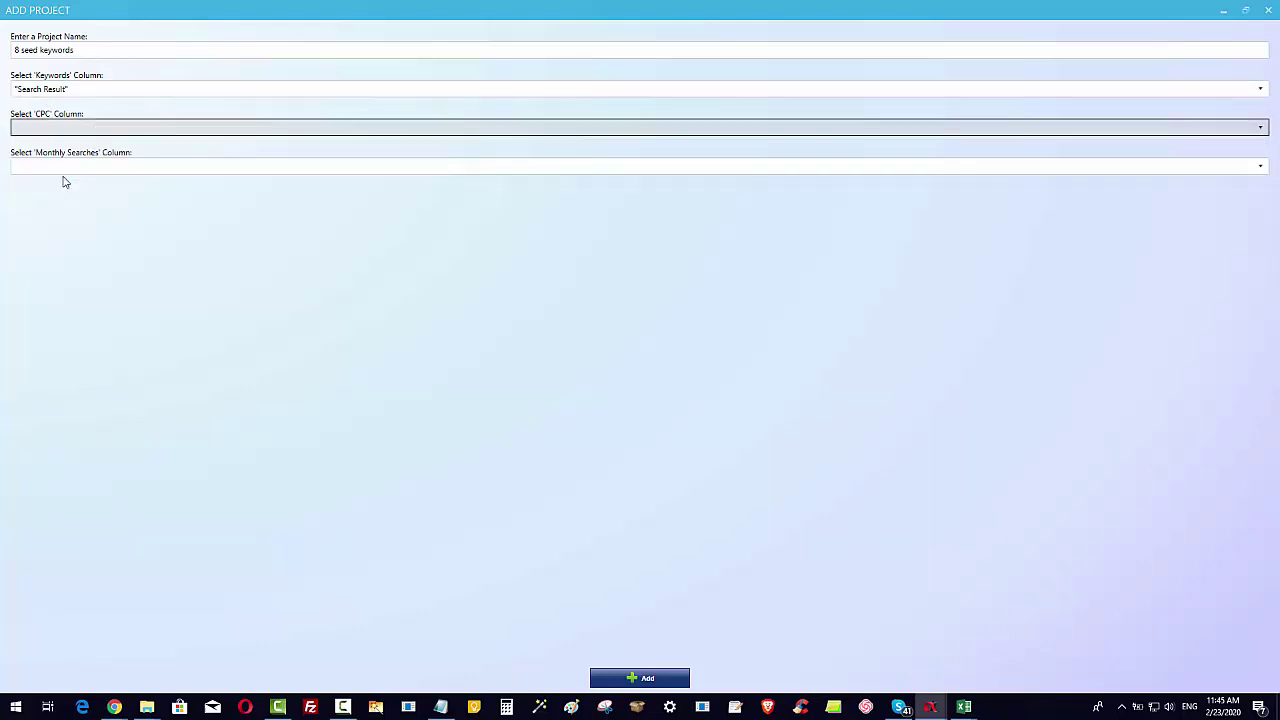
{"action": "left_click", "coordinate": [78, 166]}
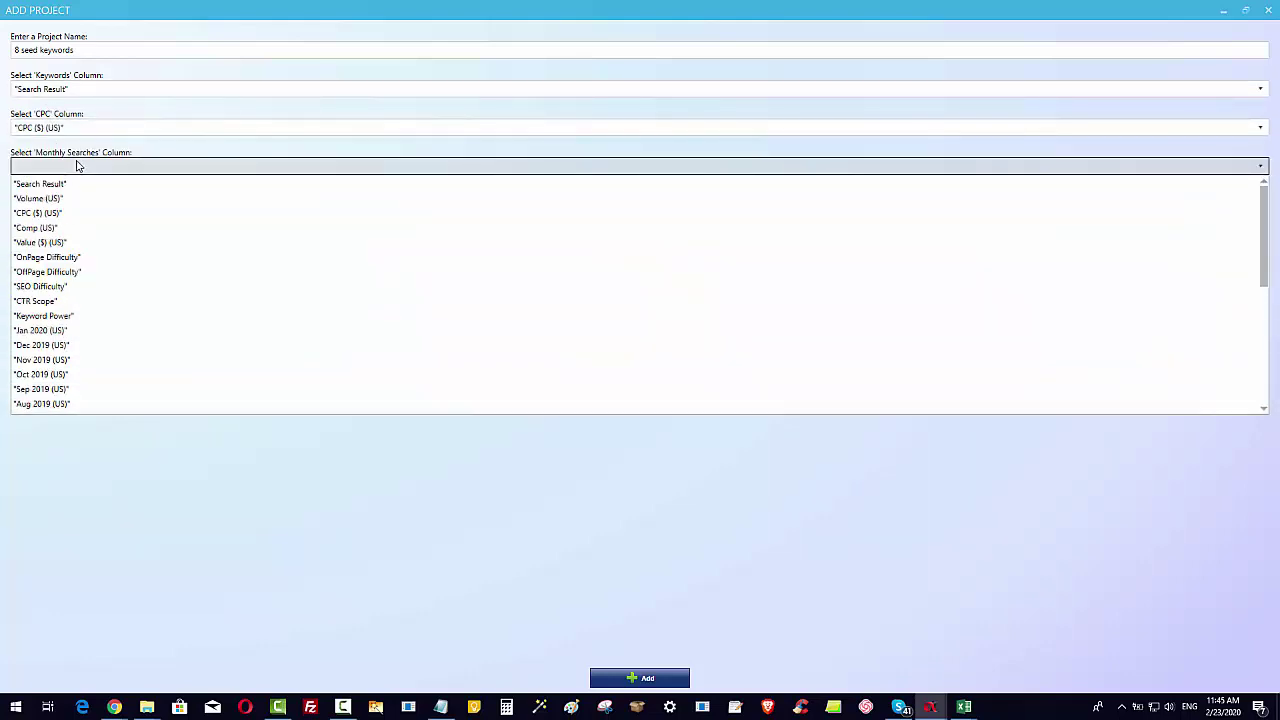
{"action": "left_click", "coordinate": [38, 199]}
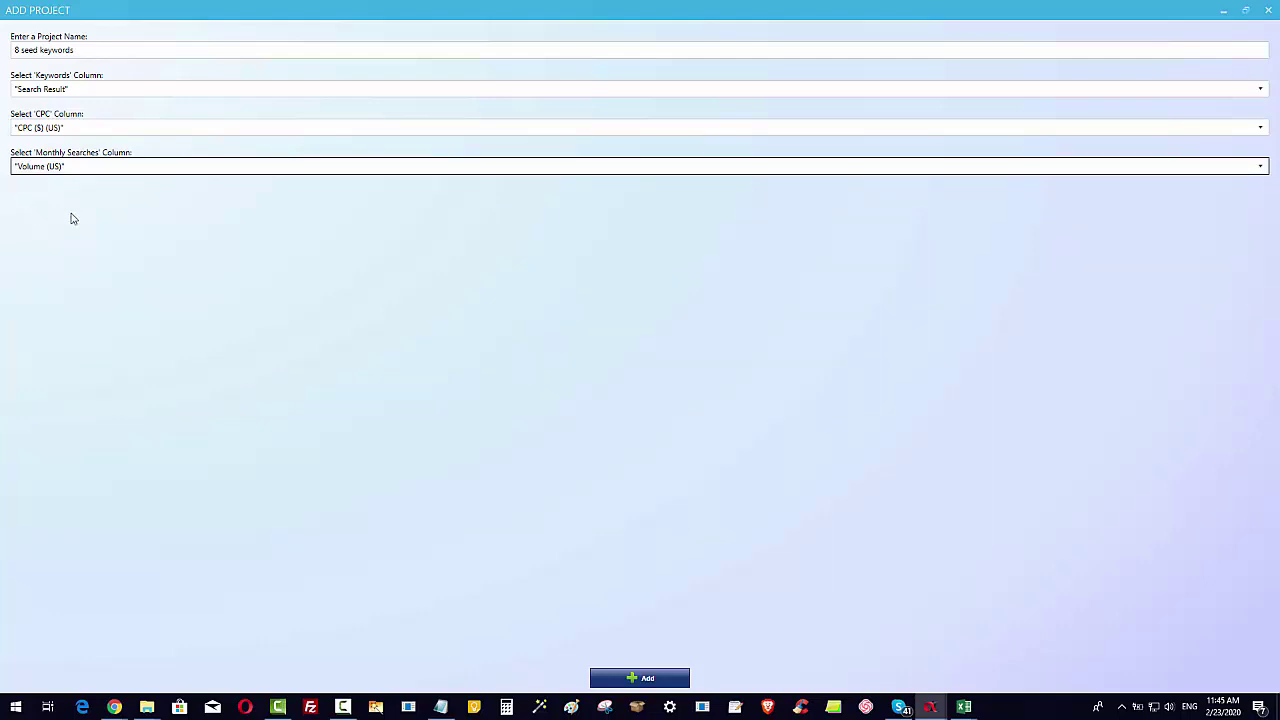
Add the 8 seed keywords project, open it and tick all 66 keywords.
{"action": "left_click", "coordinate": [641, 678]}
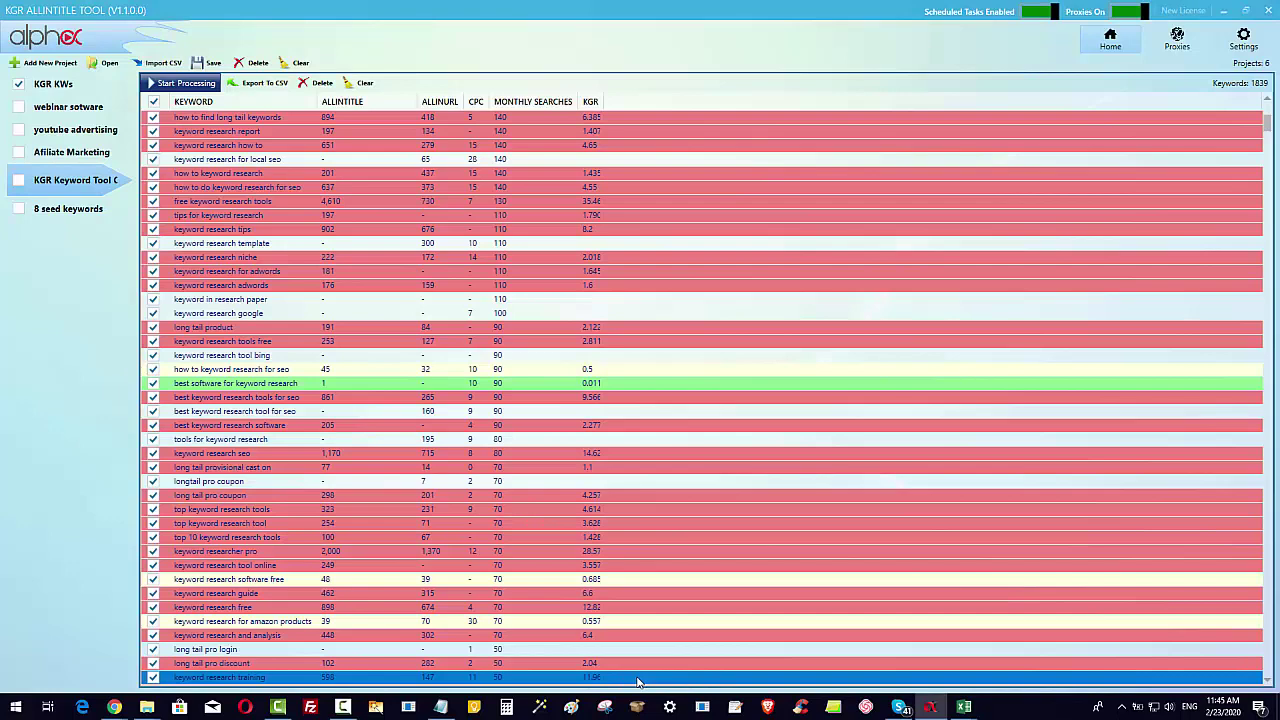
{"action": "left_click", "coordinate": [69, 205]}
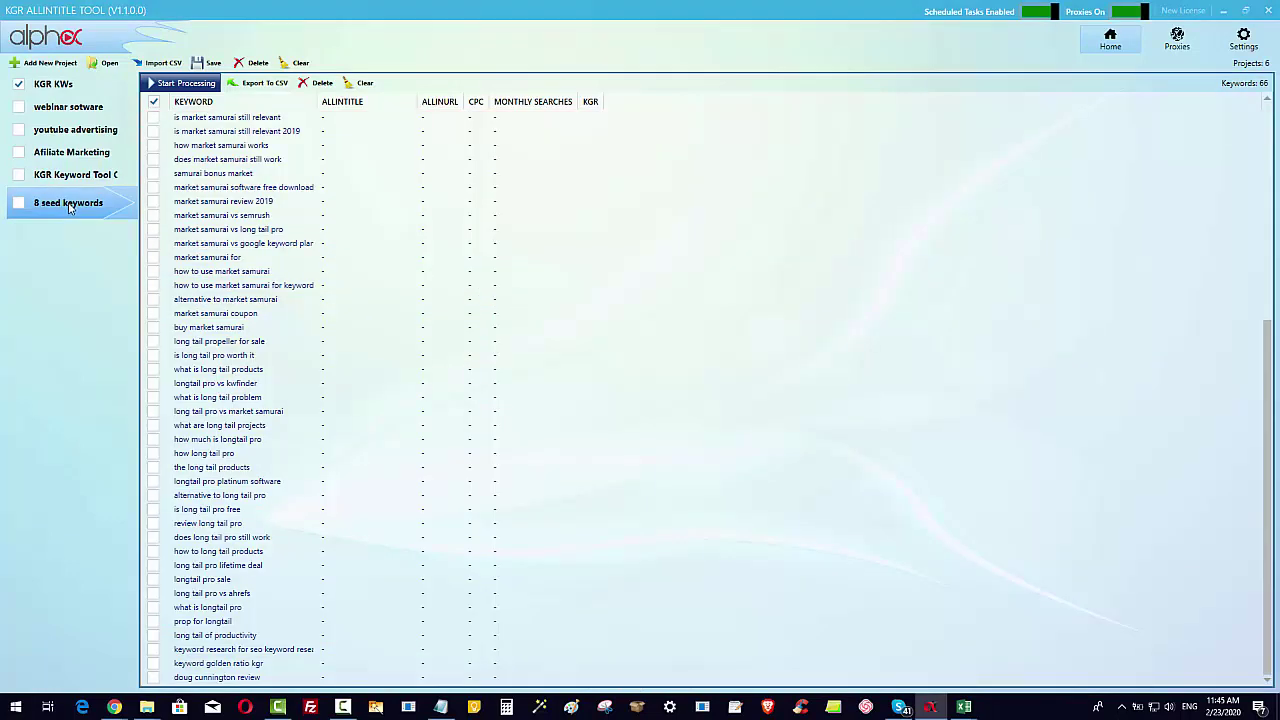
{"action": "left_click", "coordinate": [154, 102]}
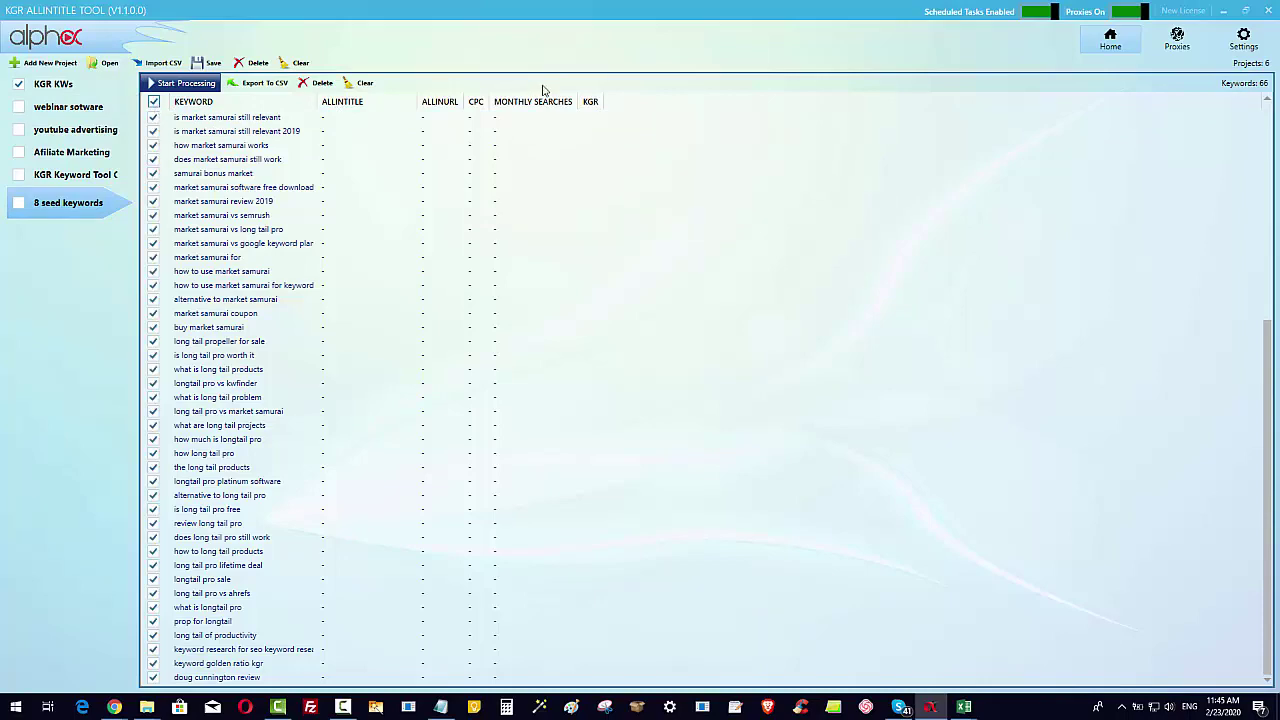
{"action": "left_click", "coordinate": [1177, 40]}
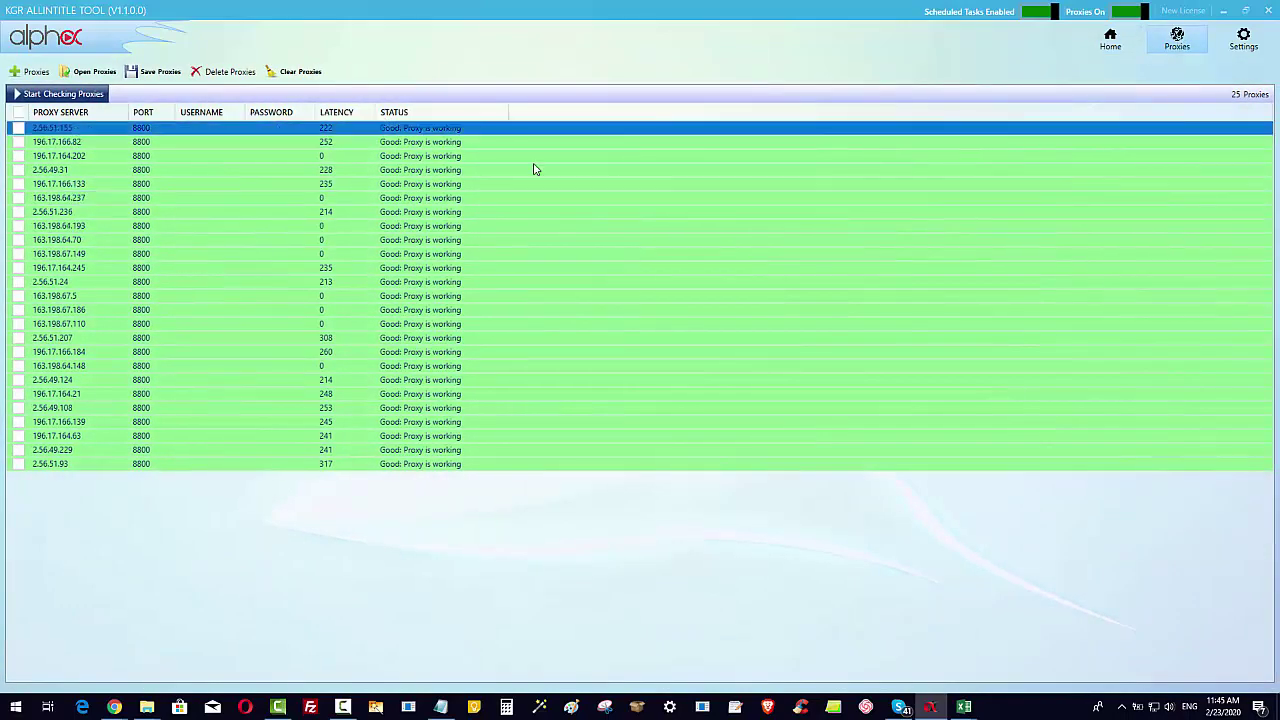
{"action": "left_click", "coordinate": [1110, 44]}
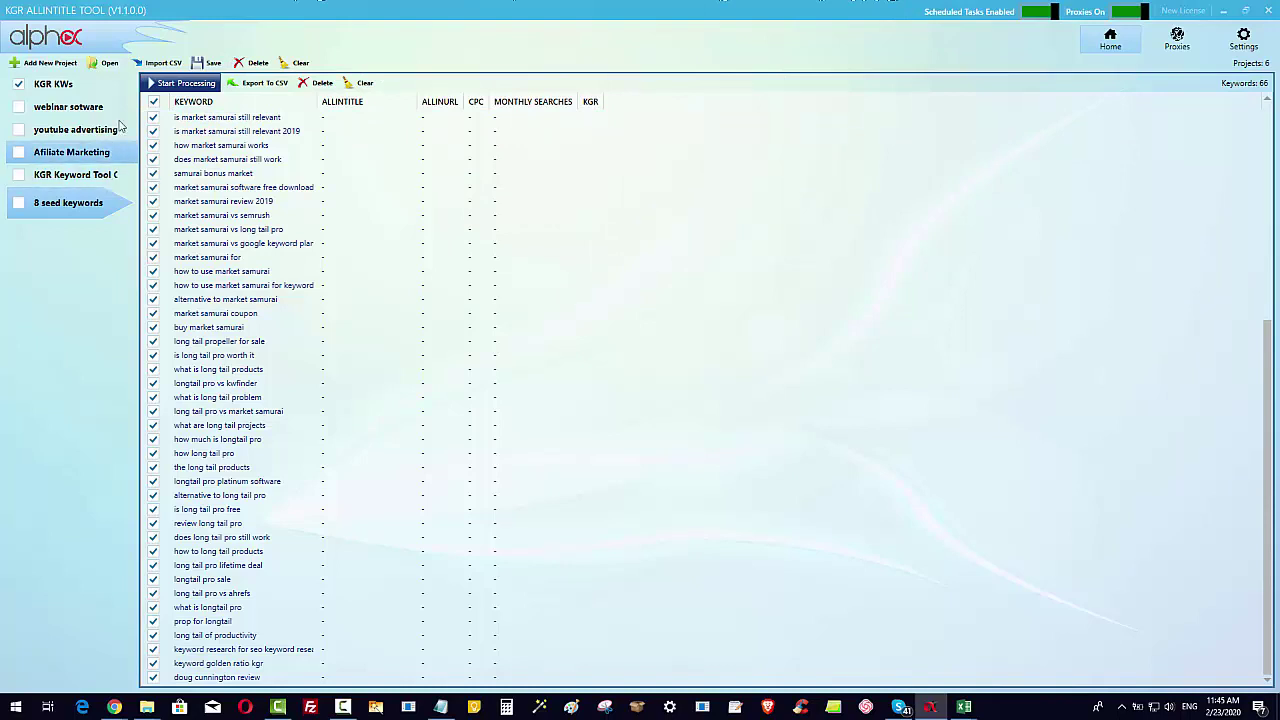
Start processing the 66 keywords and display the 1,839-keyword KGR Keyword Tool project.
{"action": "left_click", "coordinate": [170, 83]}
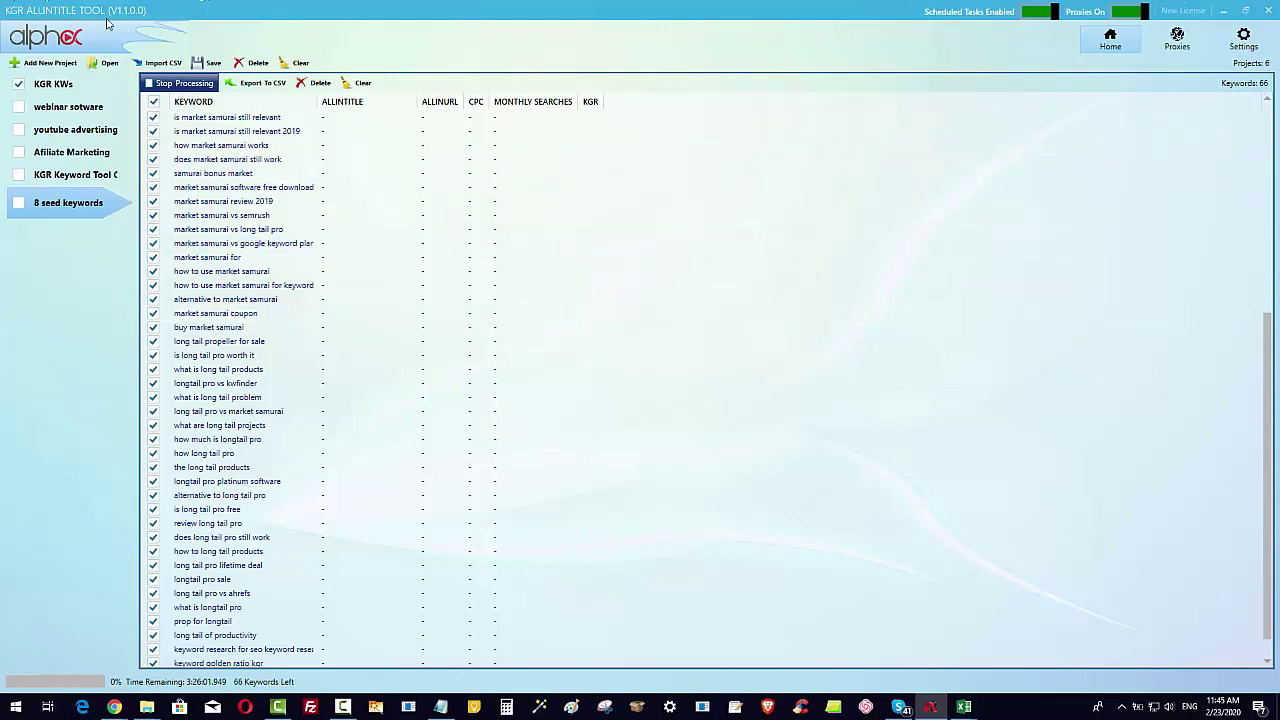
{"action": "left_click", "coordinate": [76, 179]}
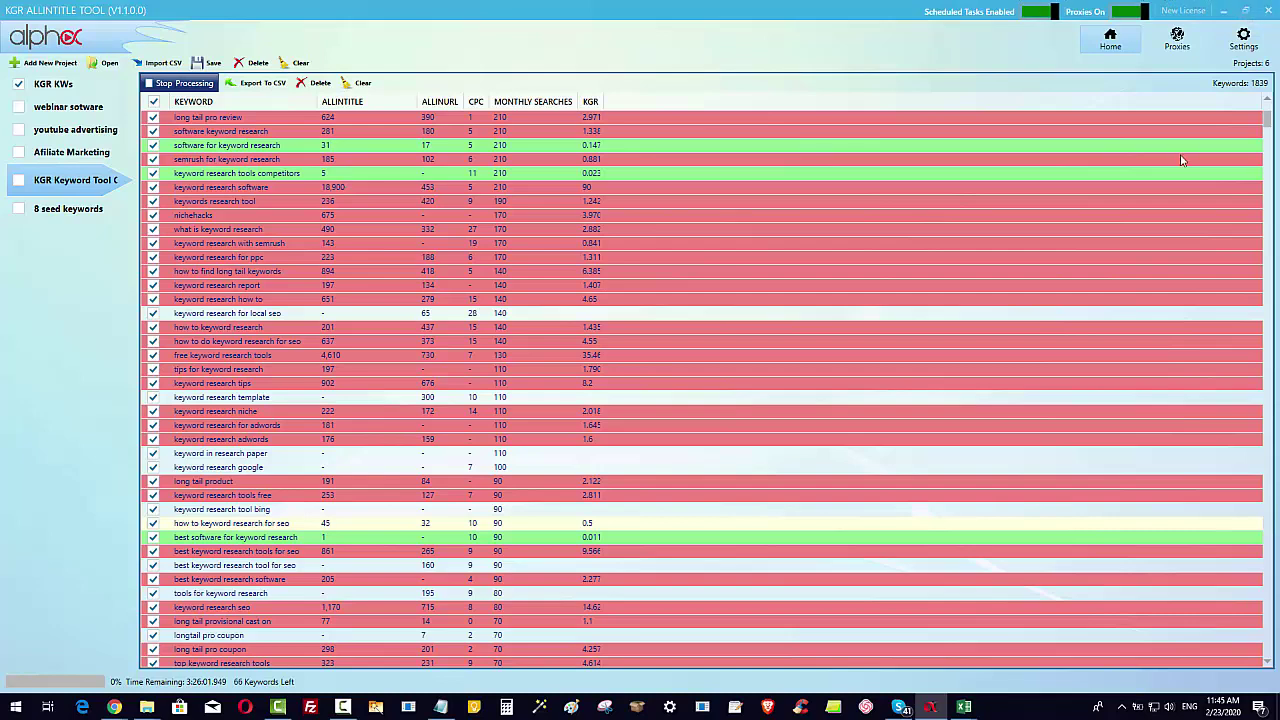
Skim the zero-search-volume keywords post in Chrome, then go to the Keyword Golden Ratio tab.
{"action": "key", "text": "alt+Tab"}
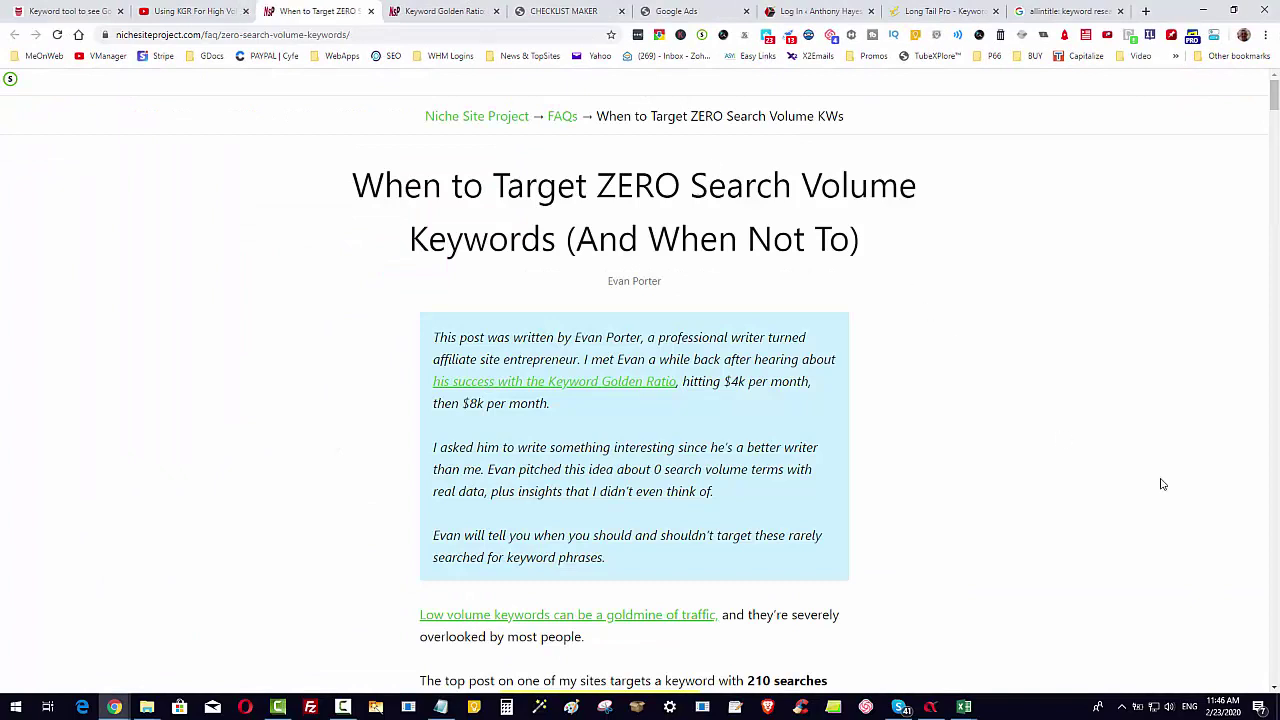
{"action": "scroll", "coordinate": [829, 500], "scroll_direction": "down", "scroll_amount": 2}
{"action": "scroll", "coordinate": [805, 476], "scroll_direction": "up", "scroll_amount": 2}
{"action": "scroll", "coordinate": [543, 430], "scroll_direction": "down", "scroll_amount": 3}
{"action": "scroll", "coordinate": [549, 431], "scroll_direction": "up", "scroll_amount": 3}
{"action": "scroll", "coordinate": [768, 465], "scroll_direction": "down", "scroll_amount": 3}
{"action": "scroll", "coordinate": [771, 467], "scroll_direction": "down", "scroll_amount": 15}
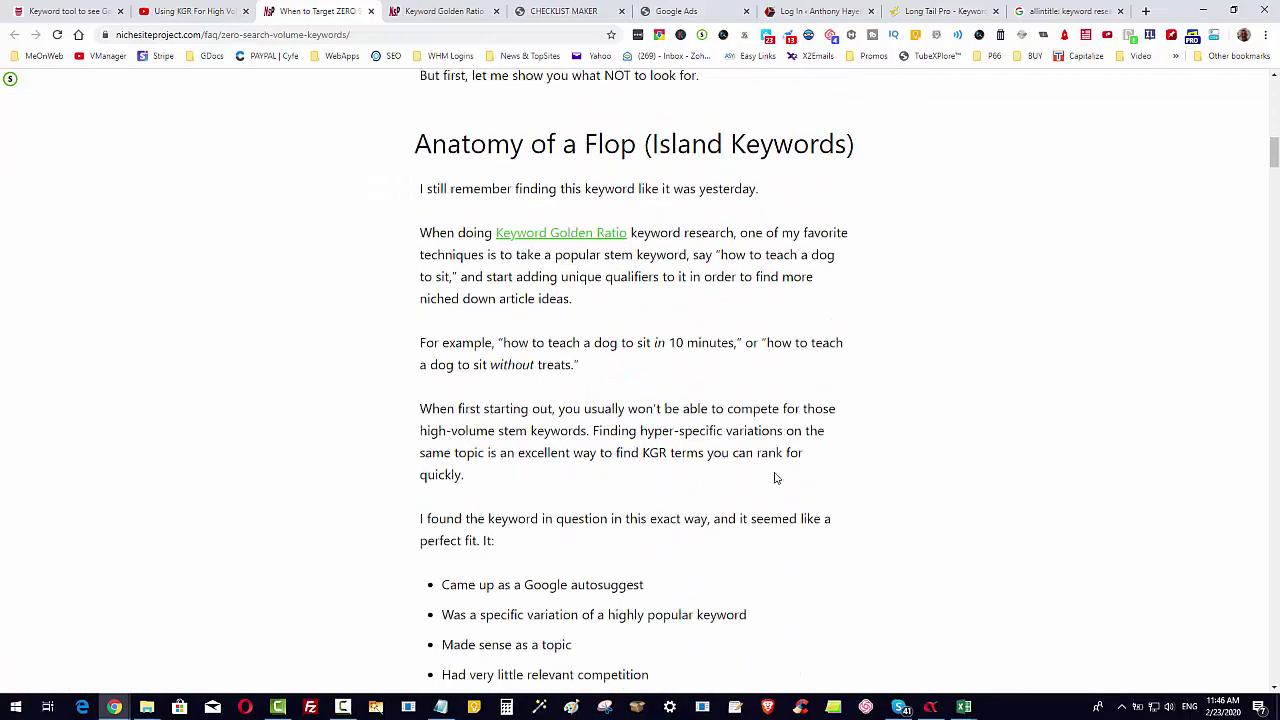
{"action": "scroll", "coordinate": [707, 393], "scroll_direction": "down", "scroll_amount": 6}
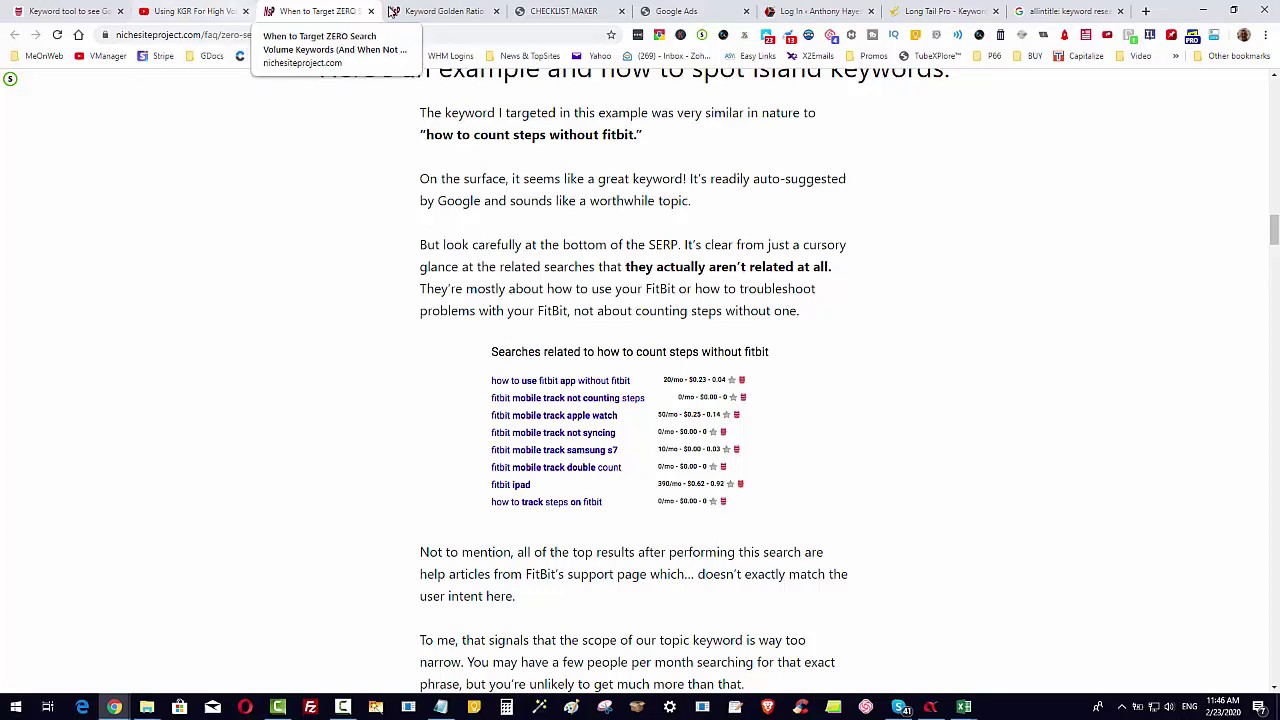
{"action": "key", "text": "ctrl+Tab"}
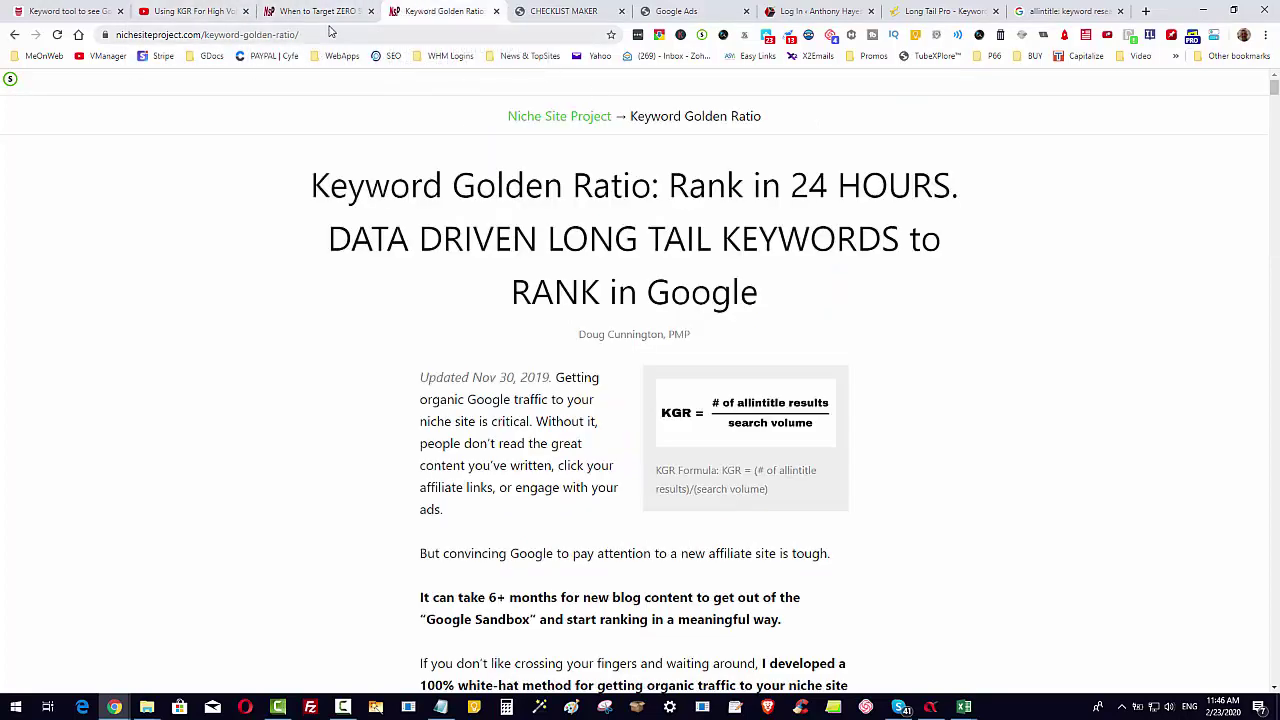
Check the 'When to Target ZERO' article tab, then return to the Keyword Golden Ratio article.
{"action": "scroll", "coordinate": [1000, 420], "scroll_direction": "down", "scroll_amount": 6}
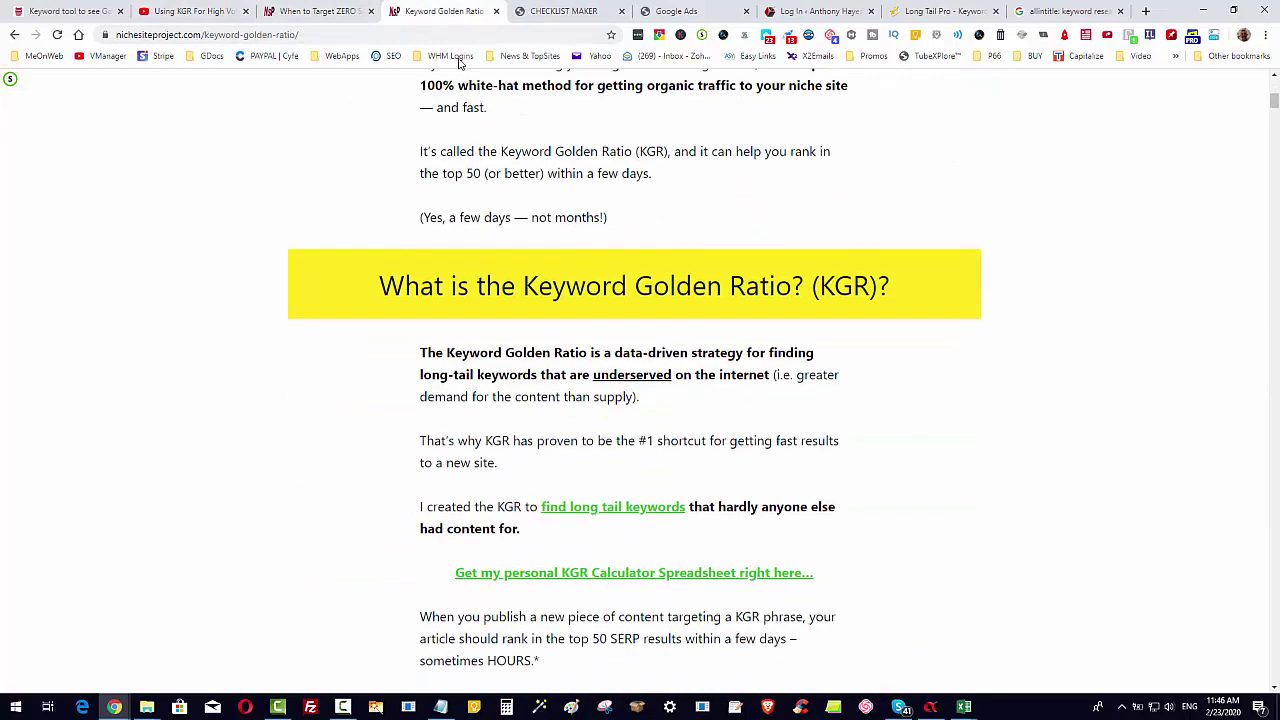
{"action": "left_click", "coordinate": [295, 17]}
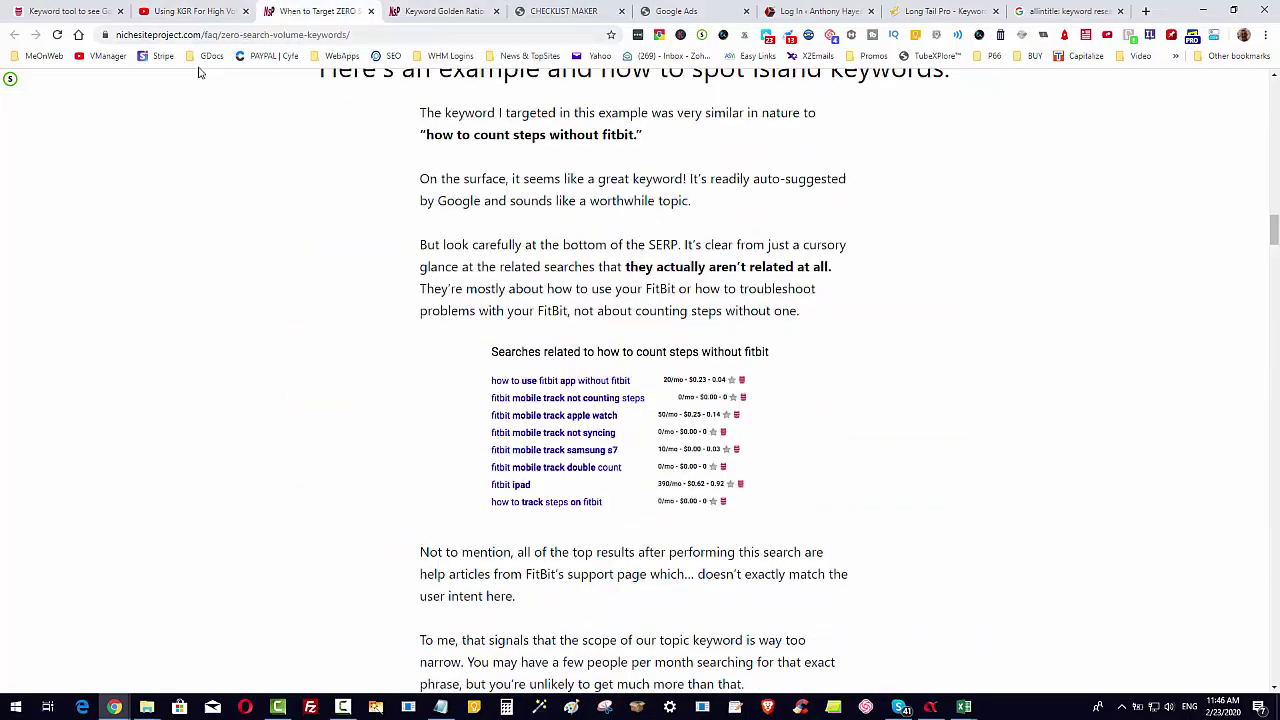
{"action": "left_click", "coordinate": [455, 13]}
Read the Keyword Golden Ratio article down to the under-0.25 threshold and Training Session box.
{"action": "scroll", "coordinate": [915, 255], "scroll_direction": "down", "scroll_amount": 5}
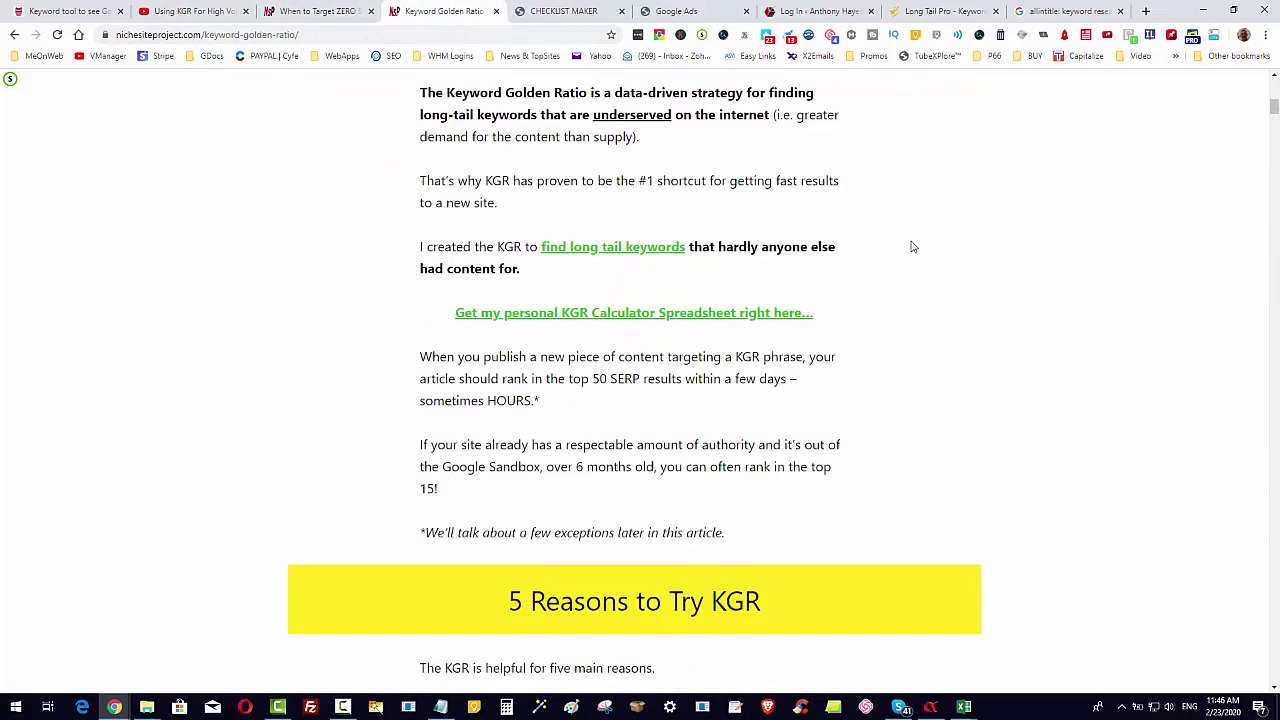
{"action": "scroll", "coordinate": [863, 280], "scroll_direction": "down", "scroll_amount": 14}
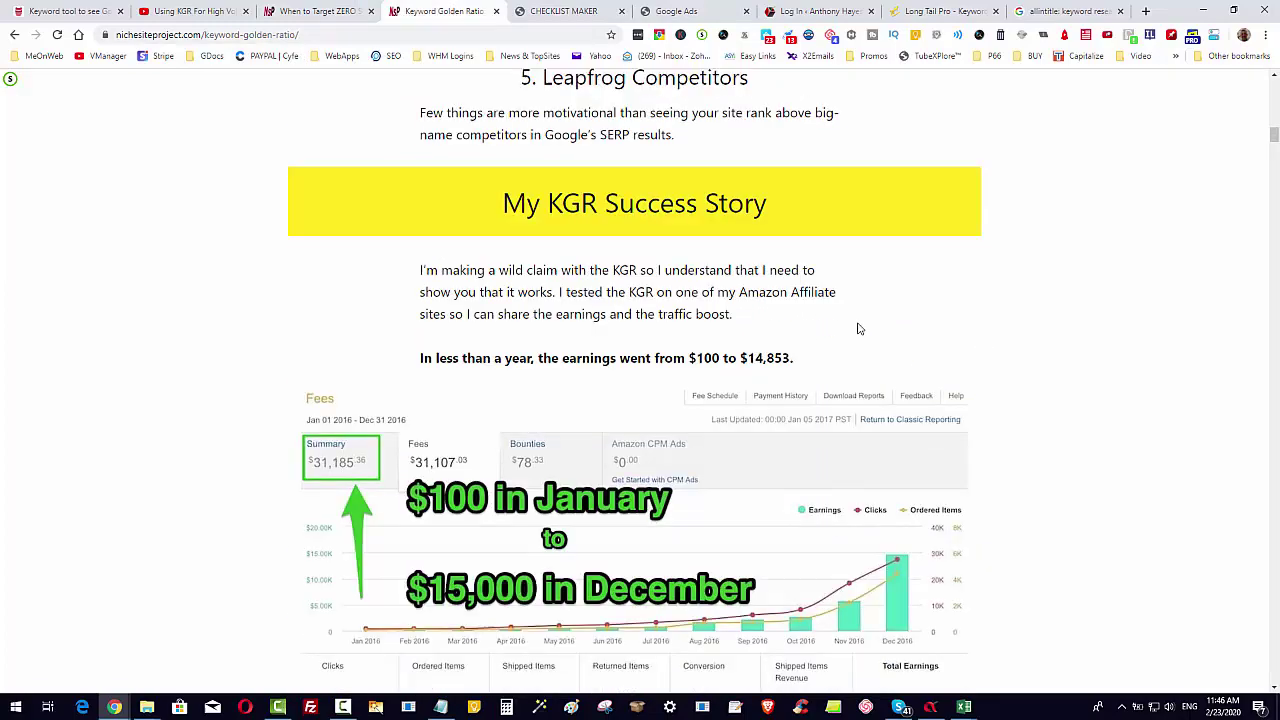
{"action": "scroll", "coordinate": [827, 316], "scroll_direction": "up", "scroll_amount": 1}
{"action": "scroll", "coordinate": [827, 316], "scroll_direction": "up", "scroll_amount": 1}
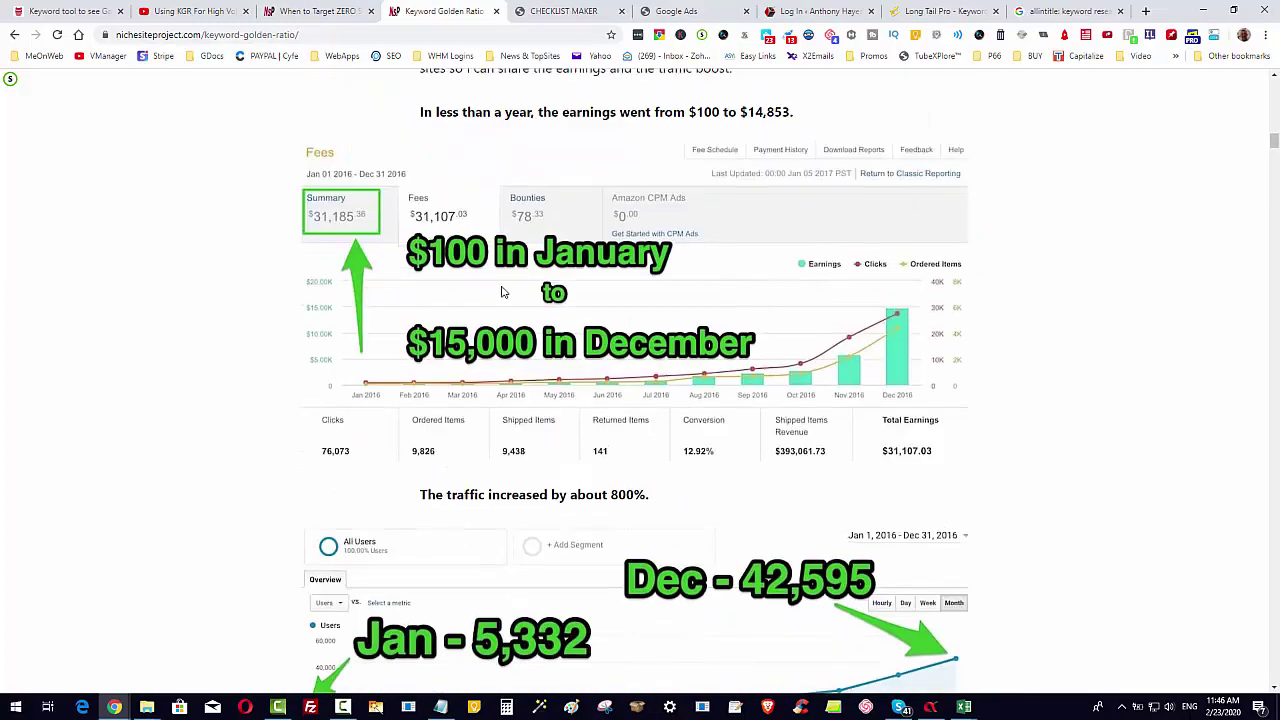
{"action": "scroll", "coordinate": [714, 349], "scroll_direction": "down", "scroll_amount": 2}
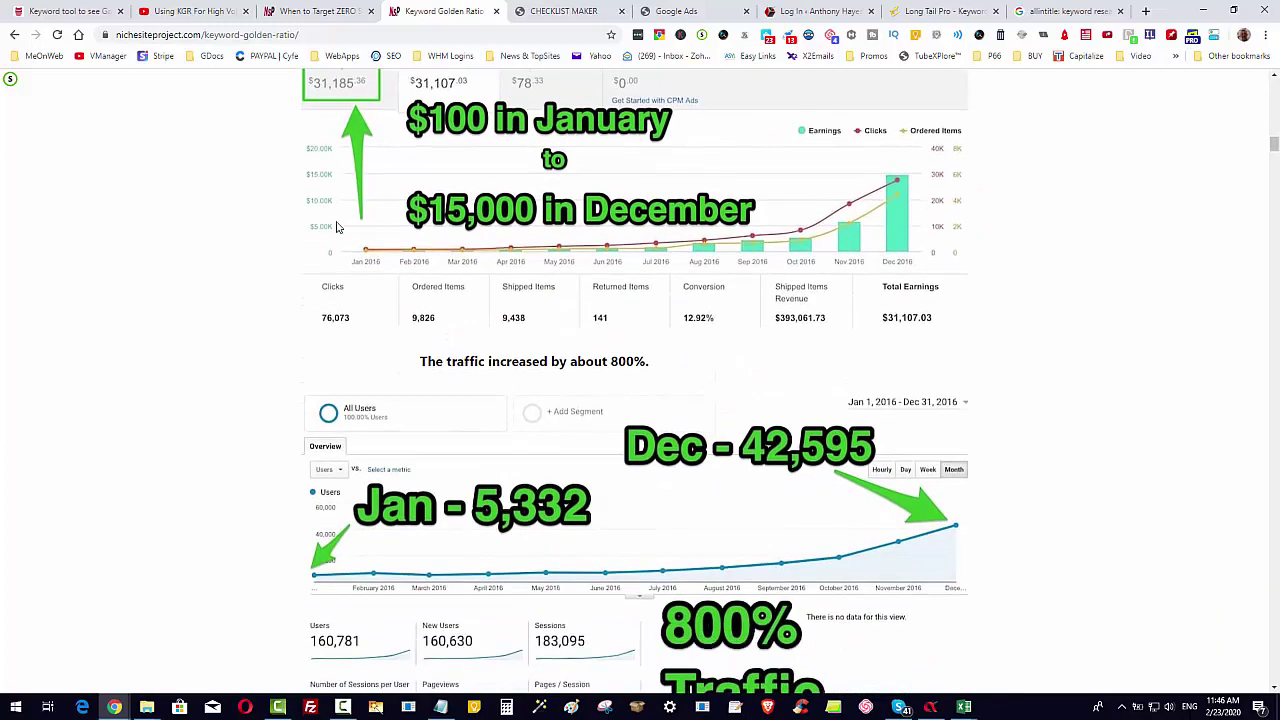
{"action": "scroll", "coordinate": [758, 360], "scroll_direction": "down", "scroll_amount": 12}
{"action": "scroll", "coordinate": [760, 365], "scroll_direction": "down", "scroll_amount": 10}
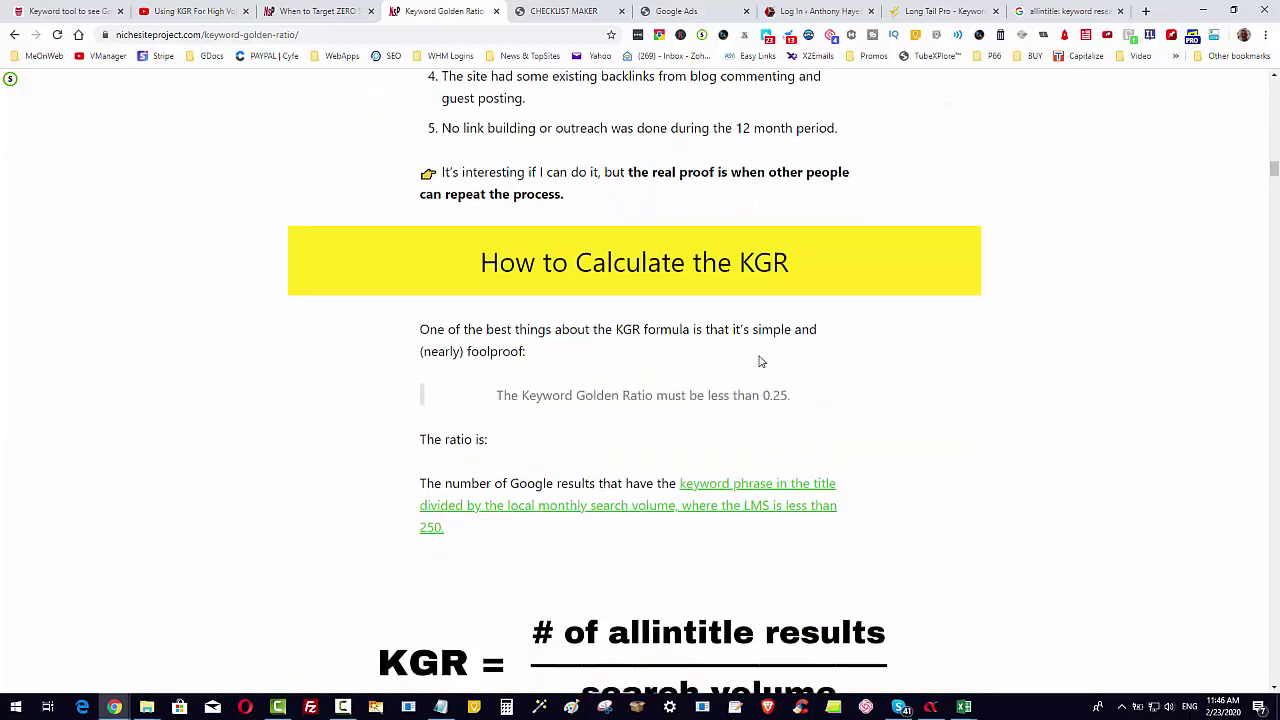
{"action": "scroll", "coordinate": [795, 345], "scroll_direction": "up", "scroll_amount": 5}
{"action": "scroll", "coordinate": [800, 374], "scroll_direction": "down", "scroll_amount": 7}
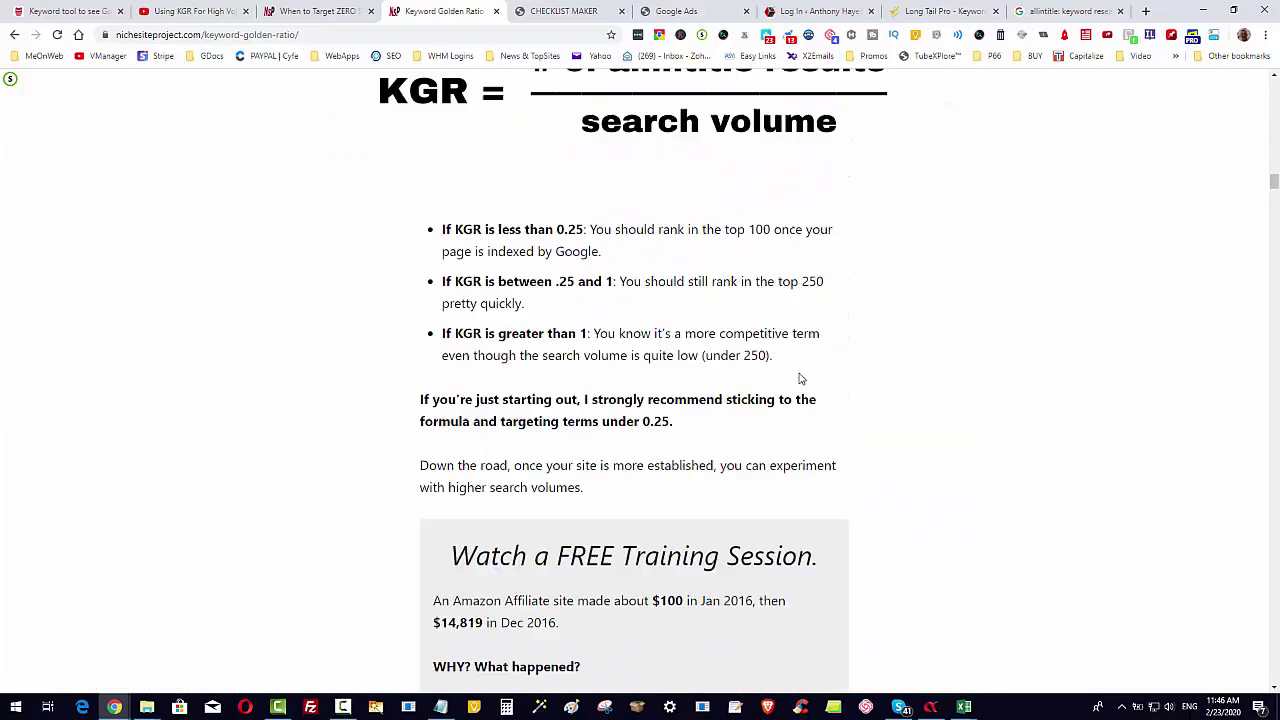
{"action": "scroll", "coordinate": [798, 375], "scroll_direction": "up", "scroll_amount": 3}
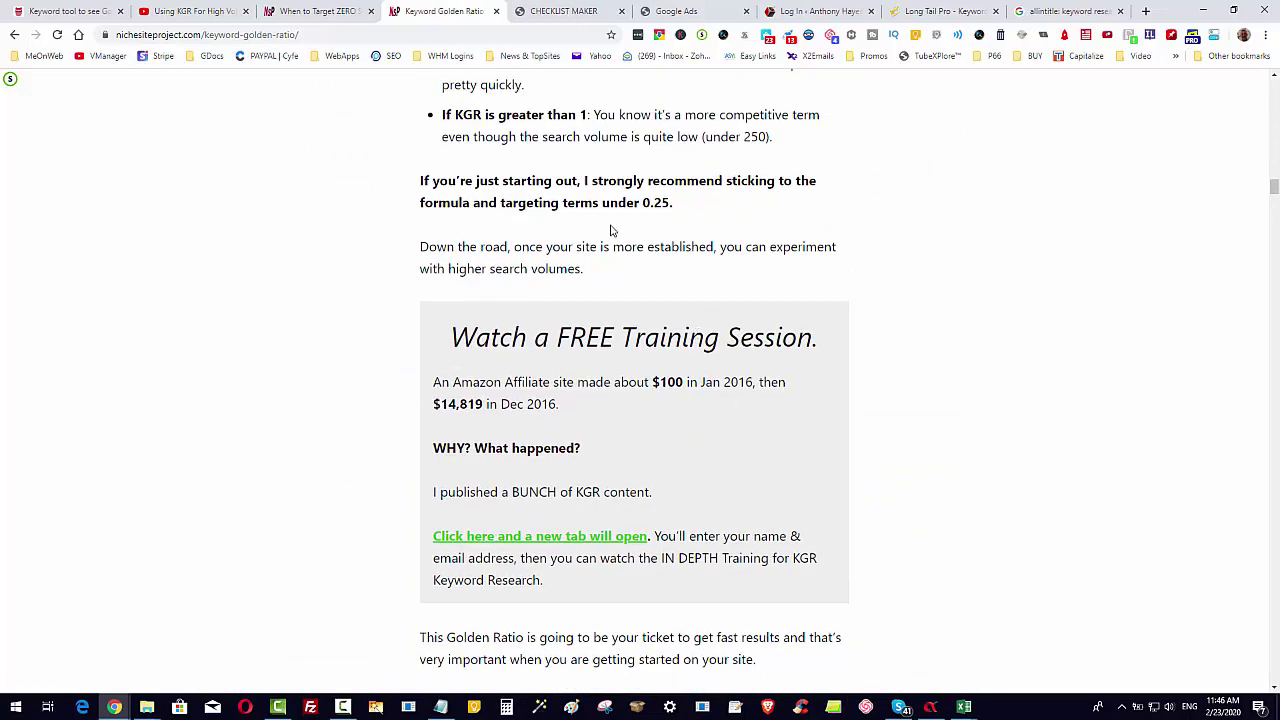
{"action": "scroll", "coordinate": [612, 231], "scroll_direction": "up", "scroll_amount": 2}
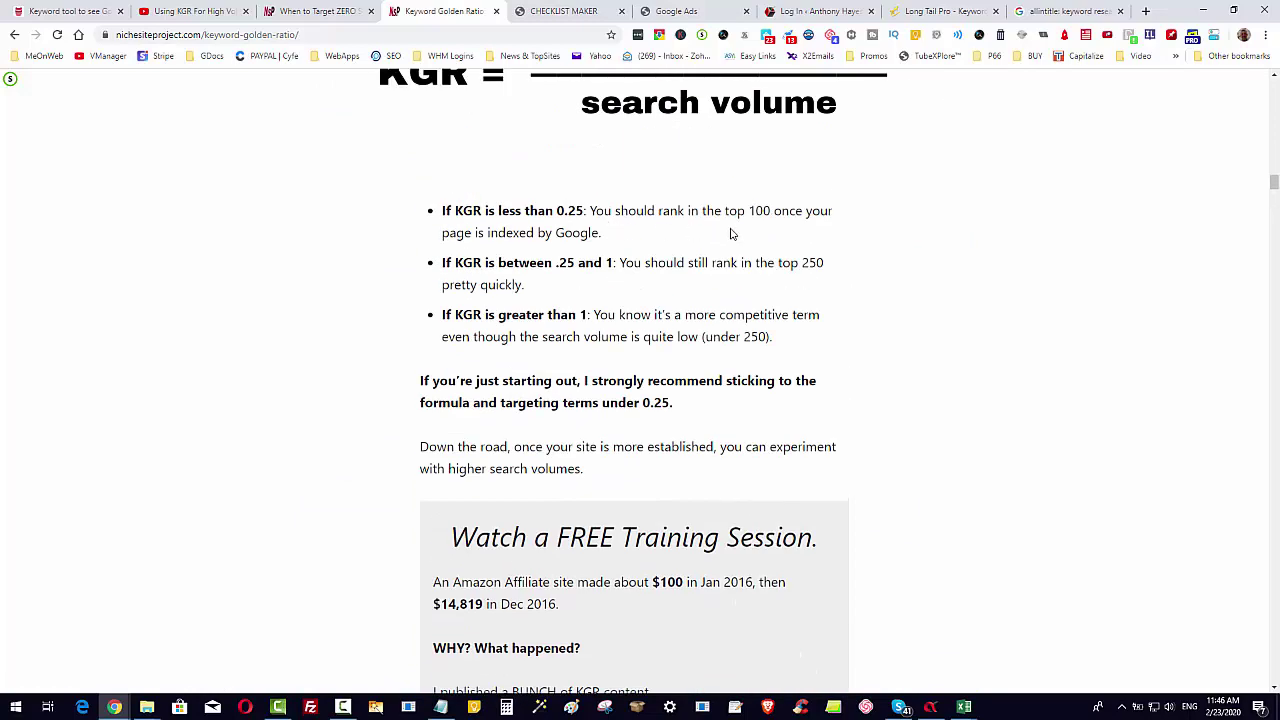
{"action": "scroll", "coordinate": [723, 237], "scroll_direction": "down", "scroll_amount": 1}
{"action": "scroll", "coordinate": [651, 268], "scroll_direction": "down", "scroll_amount": 1}
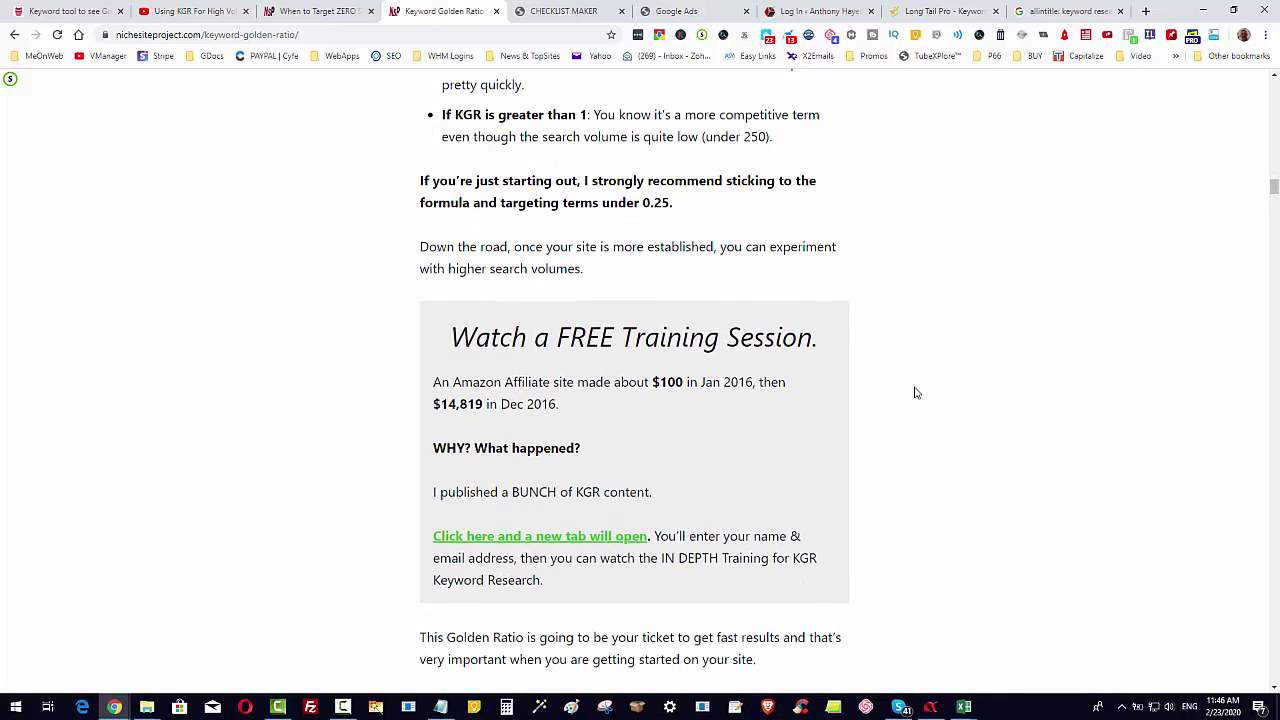
Scroll past the Captcha example to the 'Why 250 in the KGR?' competition section.
{"action": "scroll", "coordinate": [914, 395], "scroll_direction": "down", "scroll_amount": 3}
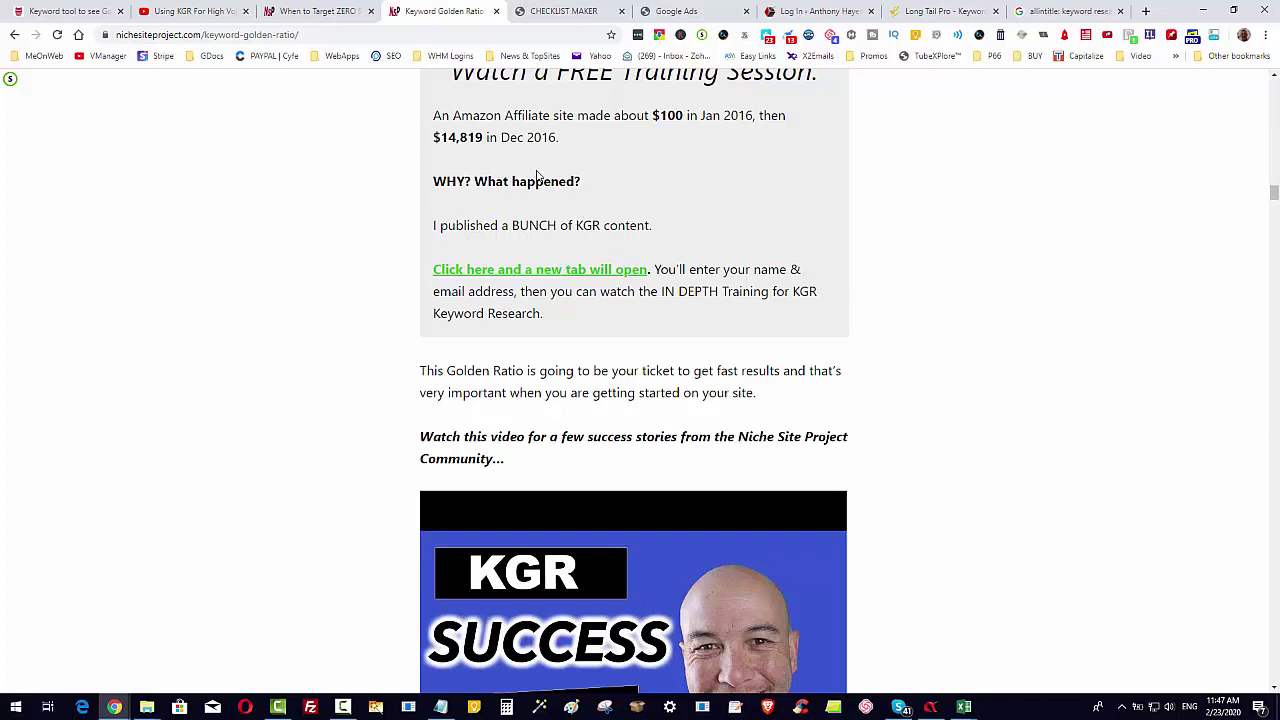
{"action": "scroll", "coordinate": [537, 177], "scroll_direction": "down", "scroll_amount": 19}
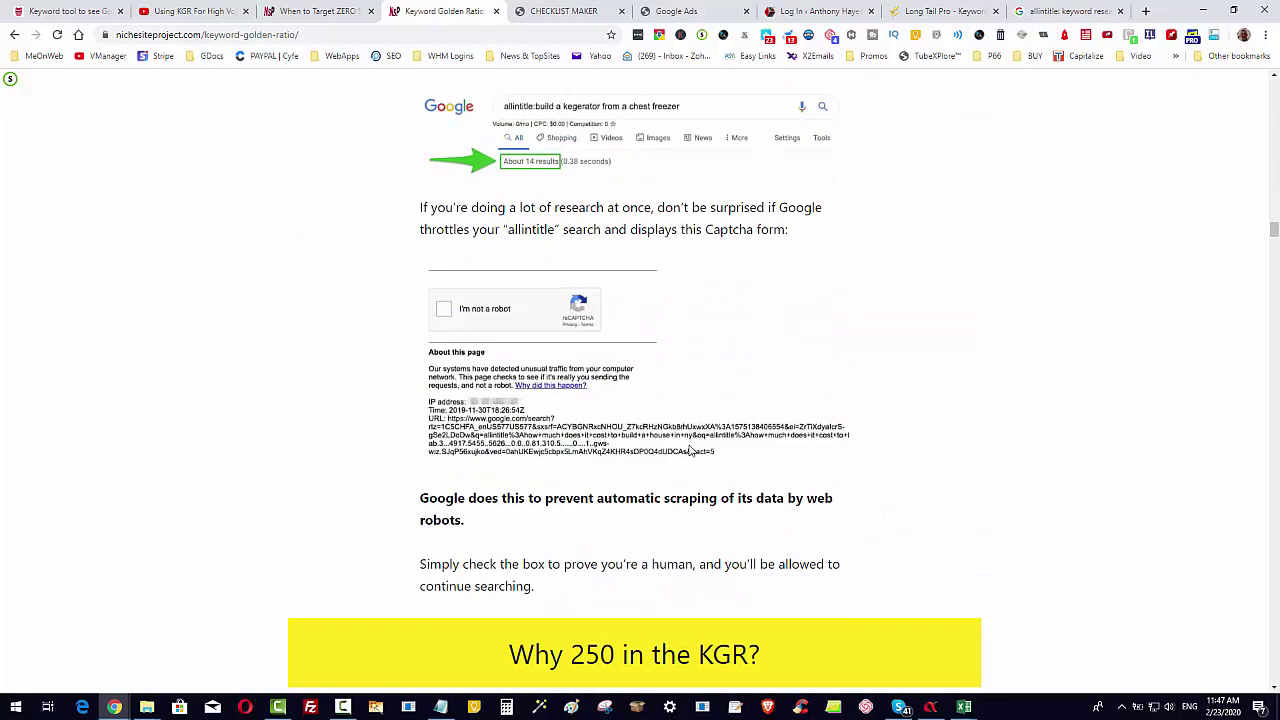
{"action": "scroll", "coordinate": [689, 451], "scroll_direction": "down", "scroll_amount": 6}
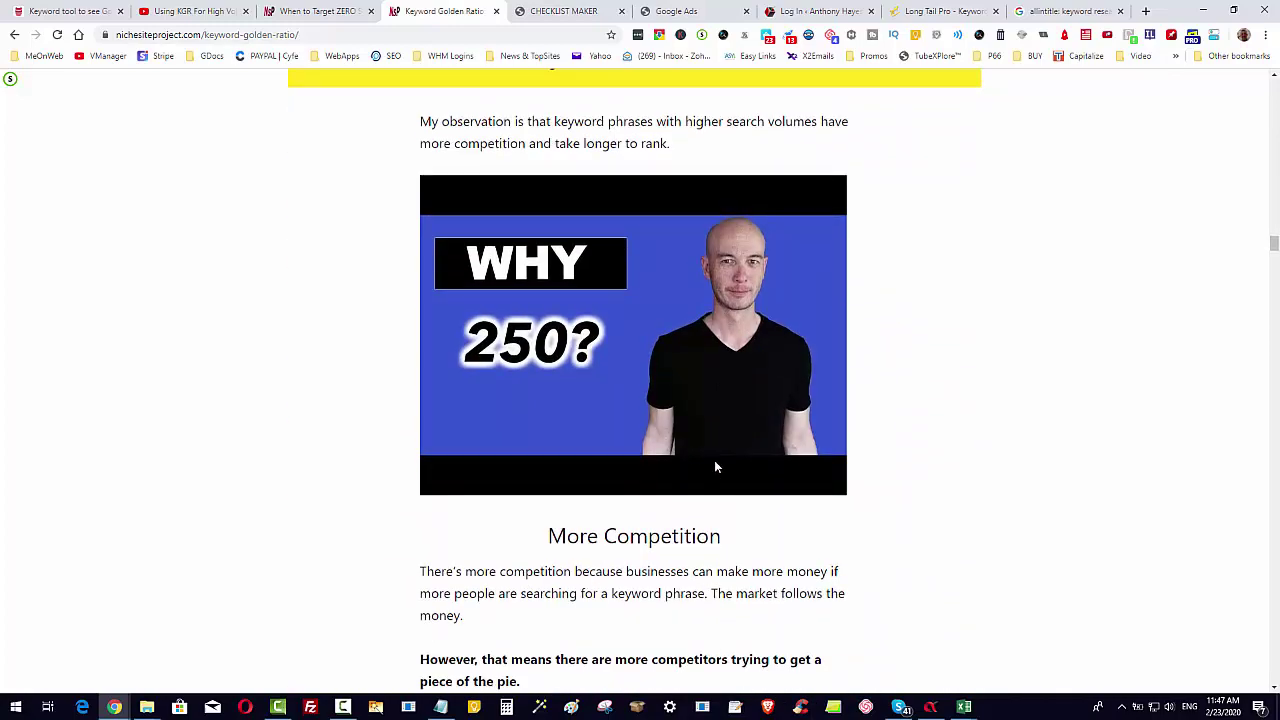